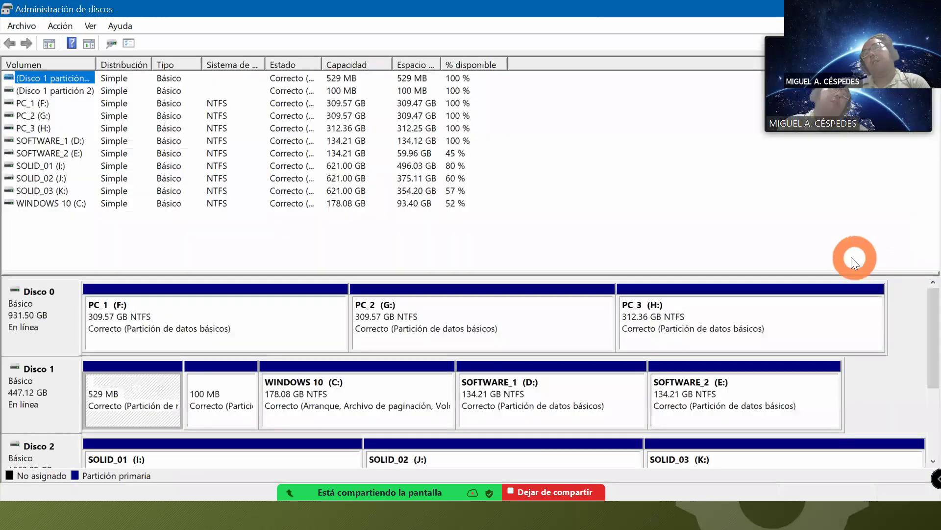
Open the SOFTWARE_1 (D:) volume on Disco 1 to view its contents, and close its folder window
{"action": "left_click", "coordinate": [558, 401]}
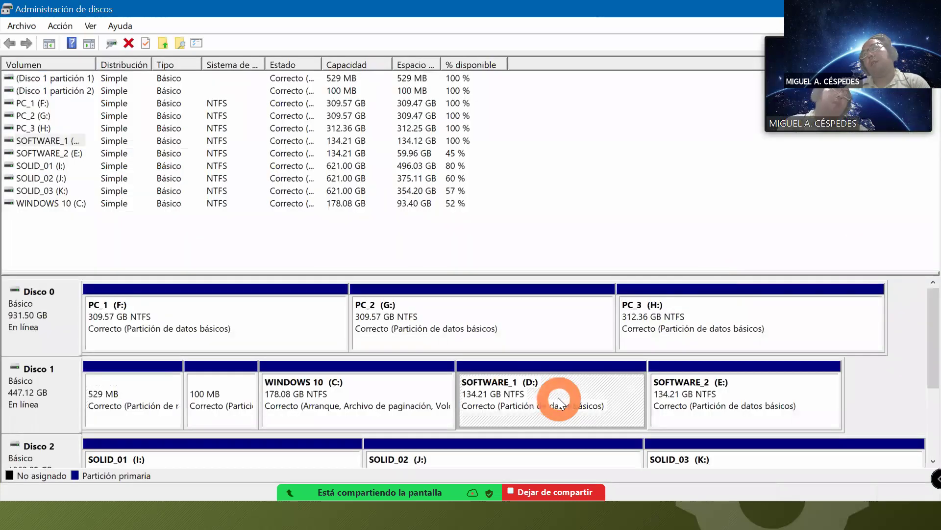
{"action": "right_click", "coordinate": [528, 397]}
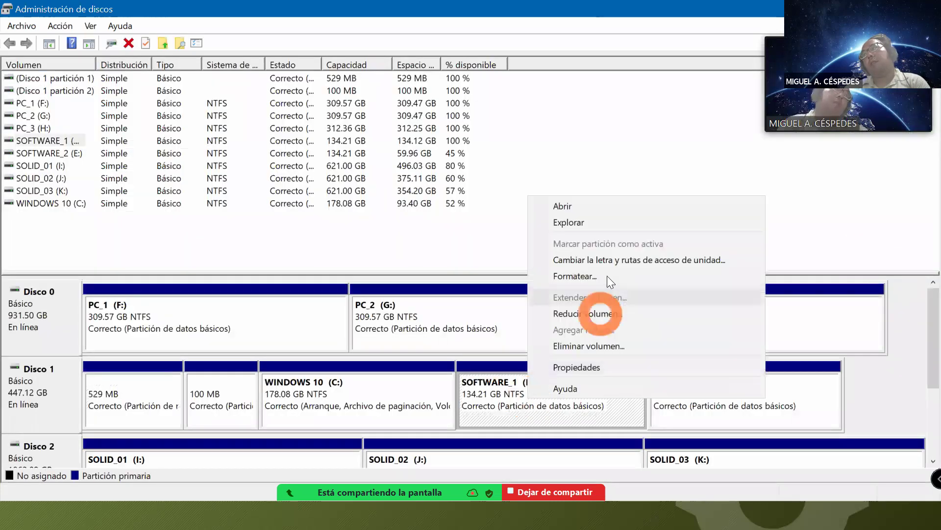
{"action": "left_click", "coordinate": [602, 206]}
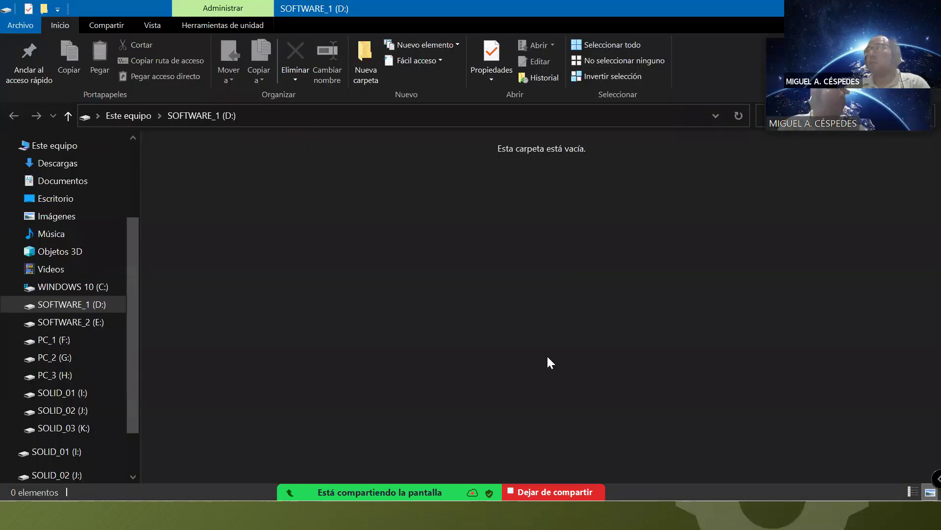
{"action": "key", "text": "alt+F4"}
Bring up the format settings for SOFTWARE_1 (D:) and review the available file systems
{"action": "right_click", "coordinate": [525, 378]}
{"action": "left_click", "coordinate": [595, 258]}
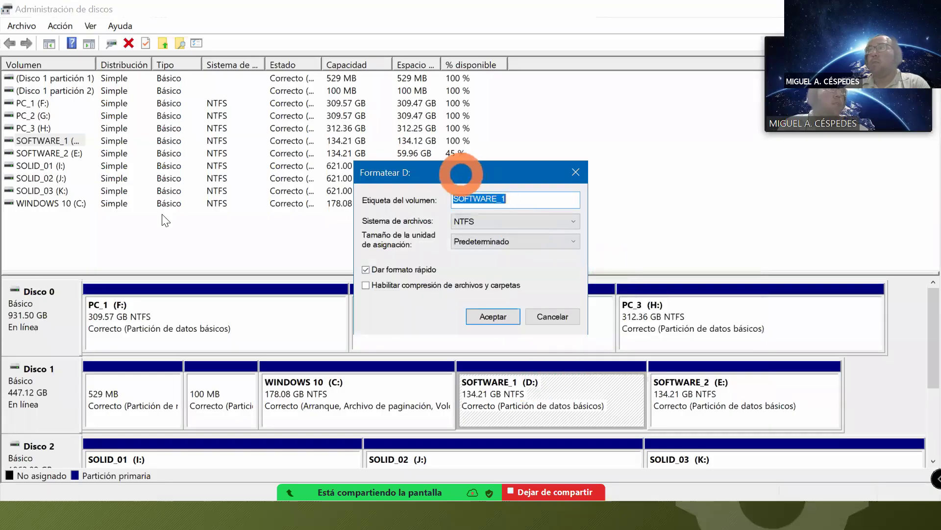
{"action": "left_click_drag", "start_coordinate": [461, 174], "coordinate": [161, 212]}
{"action": "left_click", "coordinate": [224, 259]}
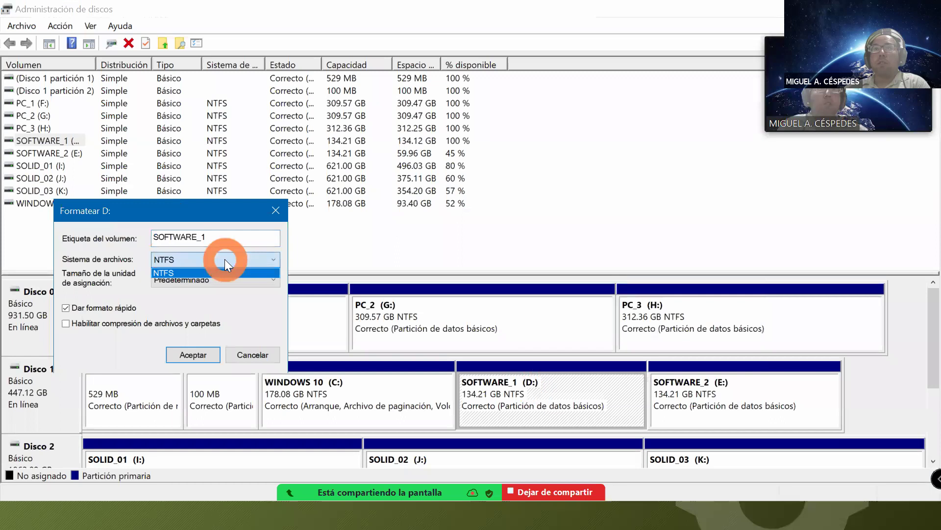
{"action": "left_click", "coordinate": [228, 259]}
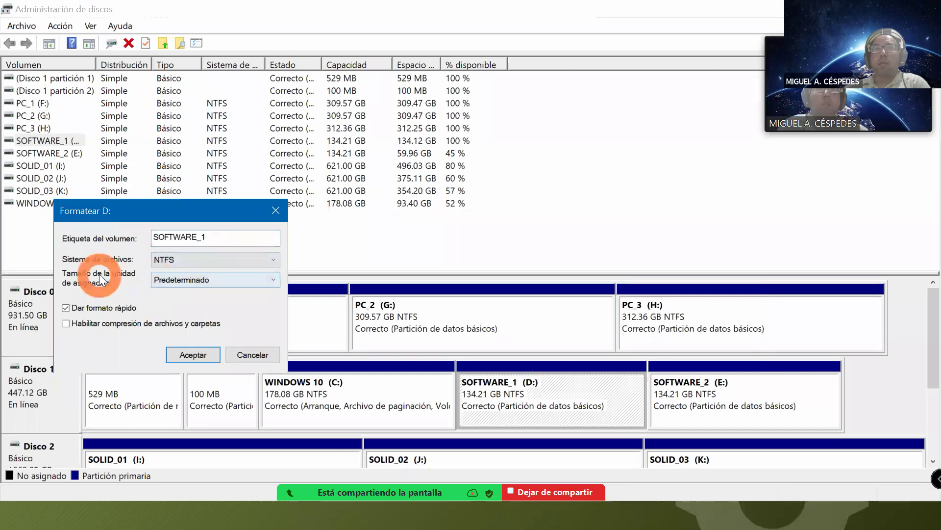
Examine the allocation unit sizes offered for formatting D:, leaving Predeterminado selected
{"action": "left_click", "coordinate": [261, 280]}
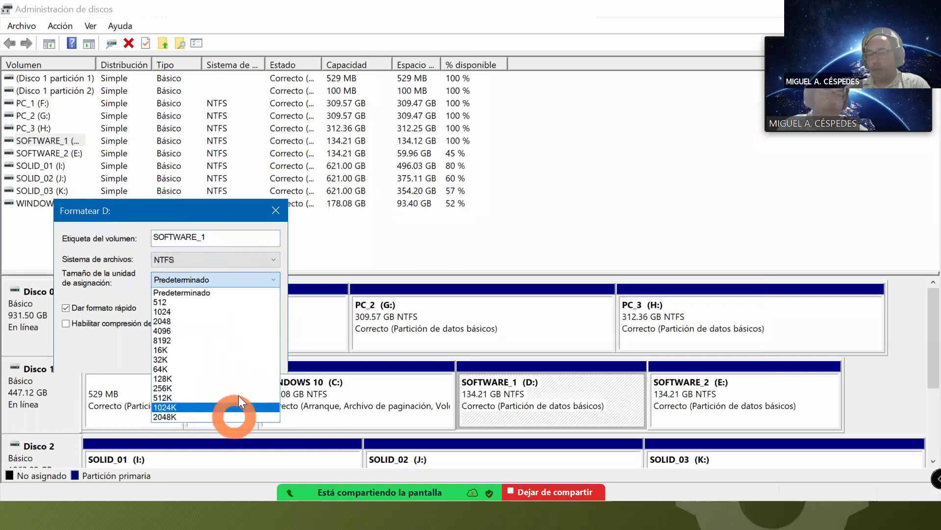
{"action": "left_click", "coordinate": [262, 280]}
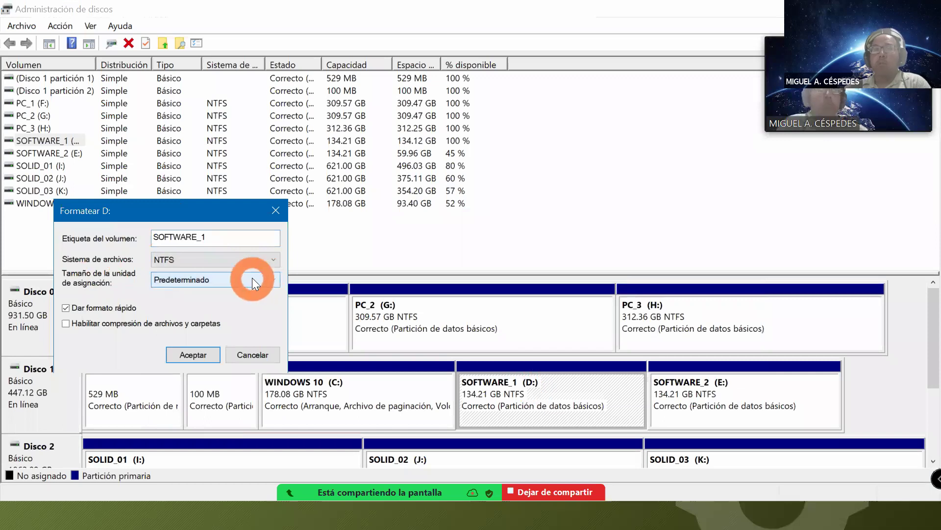
{"action": "left_click", "coordinate": [101, 292]}
{"action": "left_click", "coordinate": [166, 283]}
{"action": "left_click", "coordinate": [149, 284]}
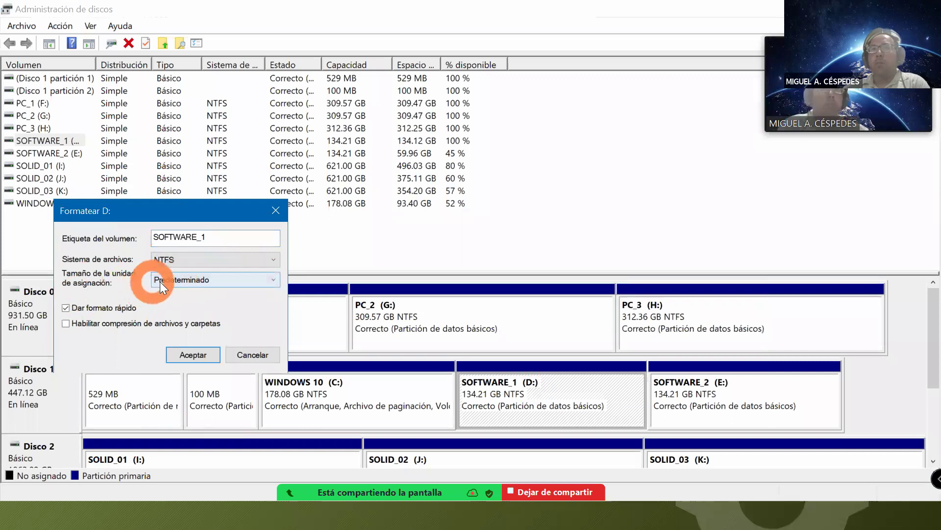
{"action": "left_click", "coordinate": [209, 277]}
{"action": "left_click", "coordinate": [231, 285]}
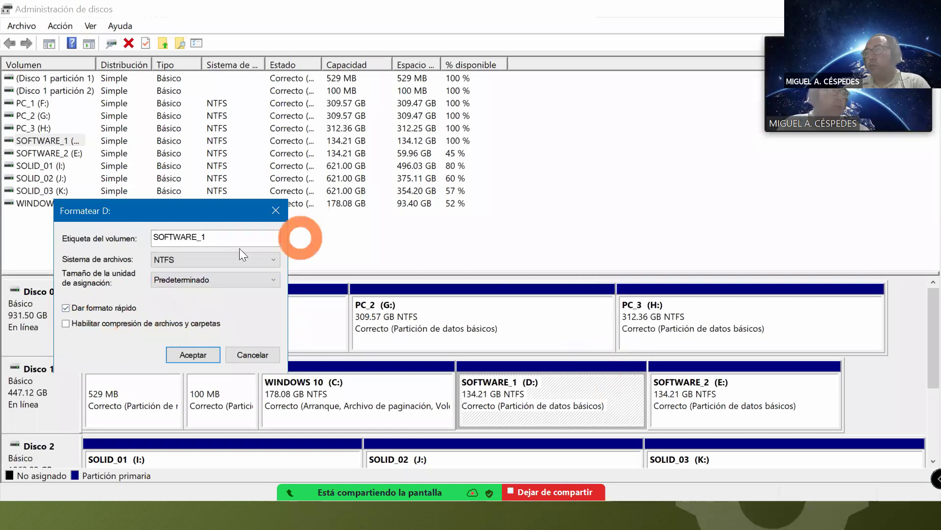
Proceed with the quick NTFS format of D: as far as the data-loss confirmation, and cancel the format
{"action": "left_click", "coordinate": [189, 356]}
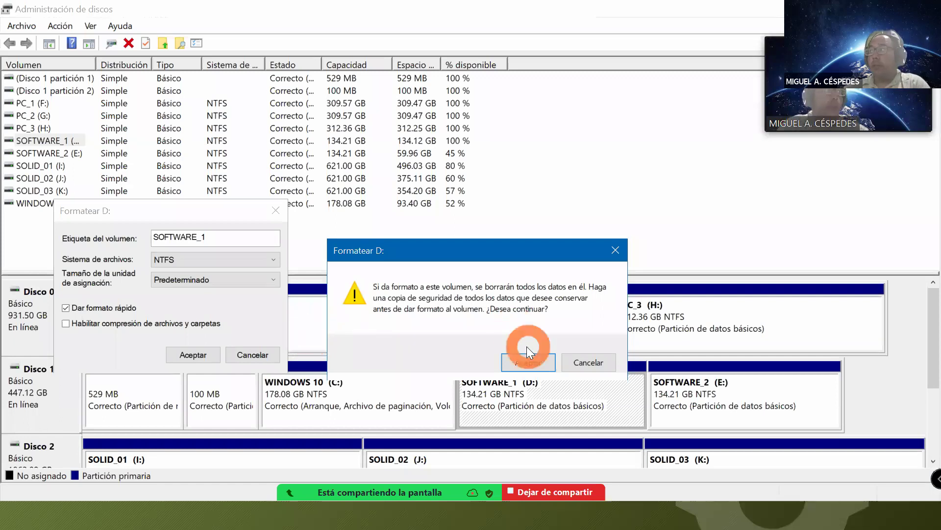
{"action": "left_click", "coordinate": [586, 362]}
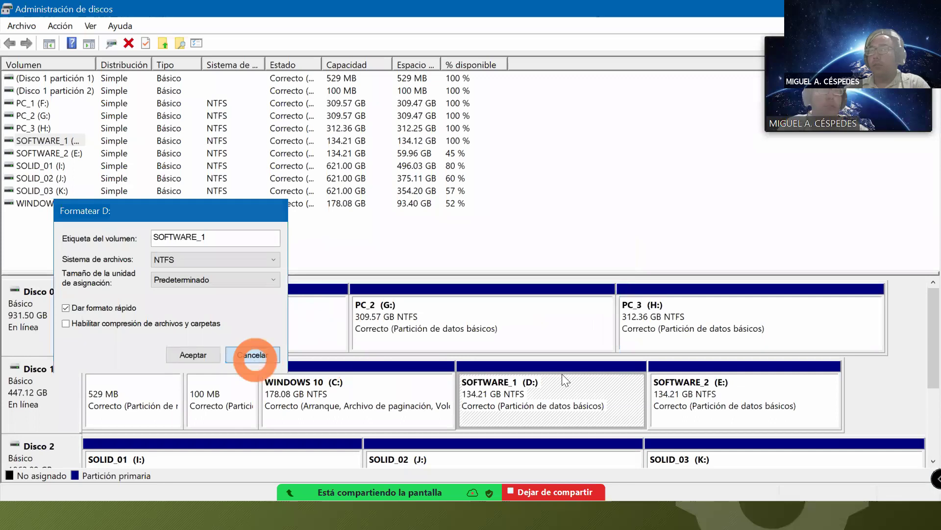
{"action": "left_click", "coordinate": [256, 362]}
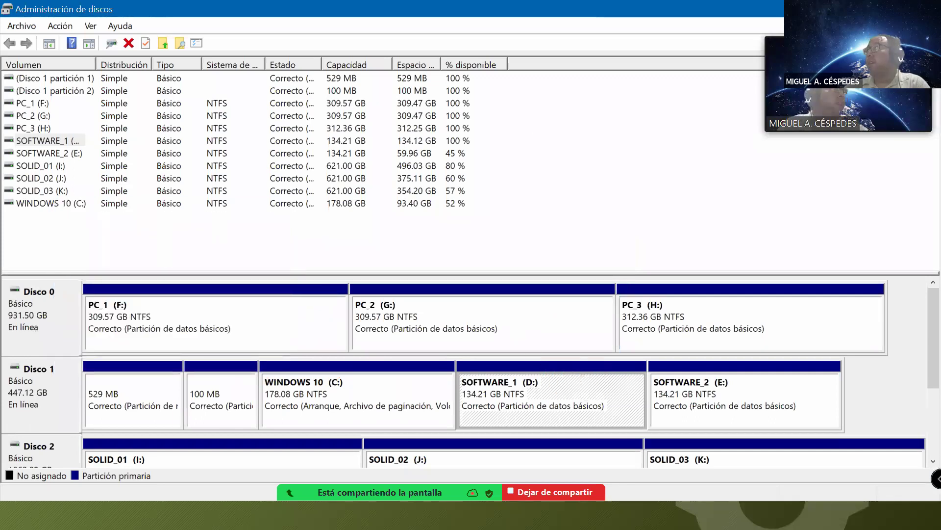
Switch to the PowerPoint presentation, end its slide show, and open a new blank Notepad document
{"action": "key", "text": "alt+Tab"}
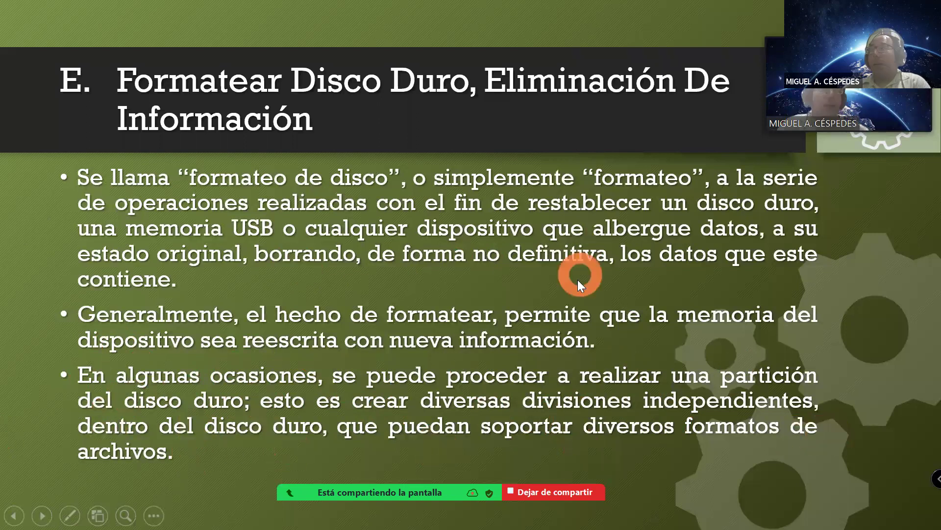
{"action": "key", "text": "Escape"}
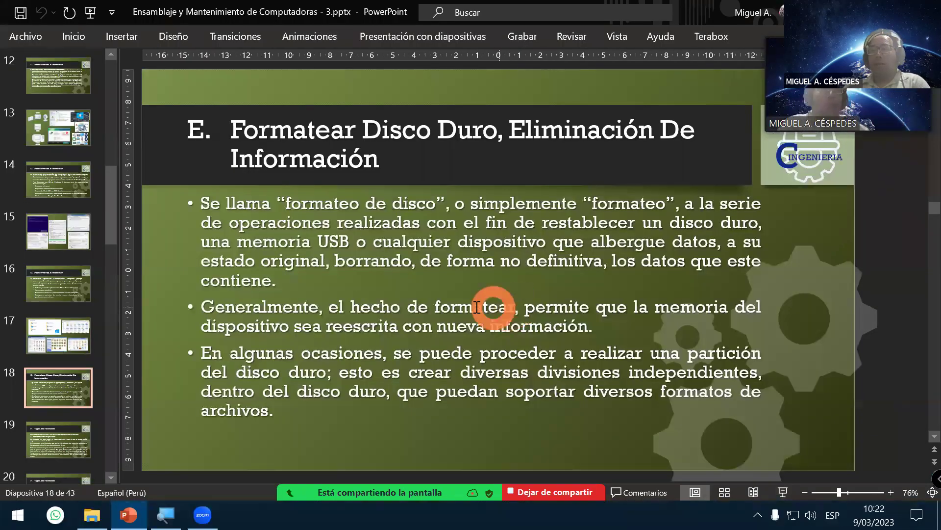
{"action": "key", "text": "super"}
{"action": "type", "text": "NOTE"}
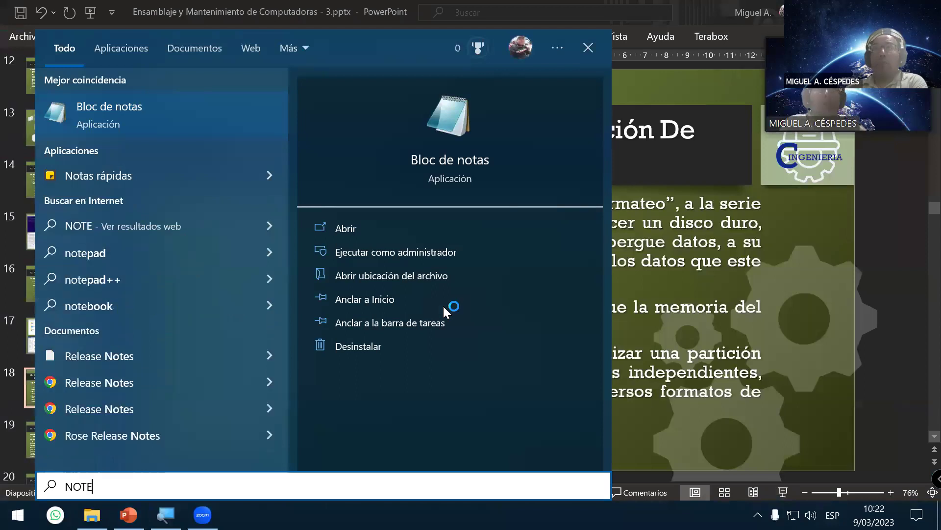
{"action": "key", "text": "Return"}
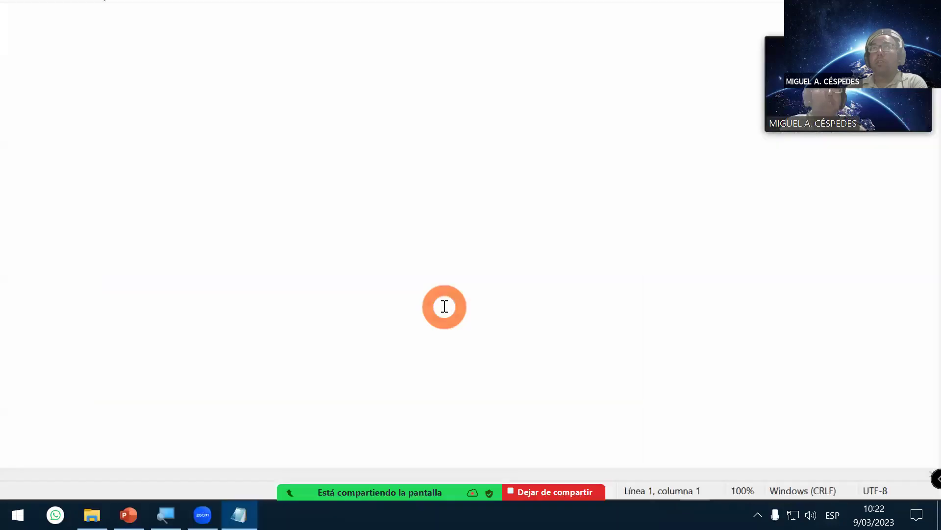
{"action": "scroll", "coordinate": [427, 305], "scroll_direction": "up", "scroll_amount": 14}
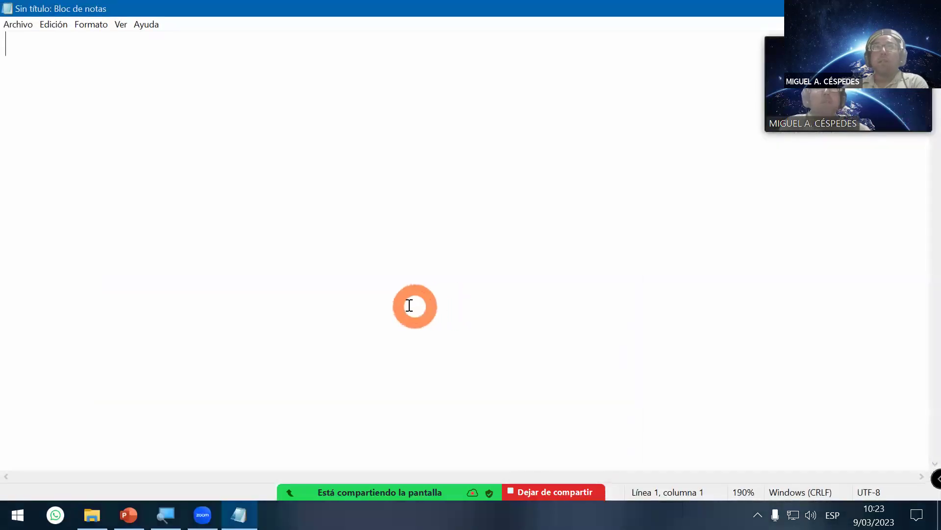
{"action": "scroll", "coordinate": [387, 304], "scroll_direction": "up", "scroll_amount": 15}
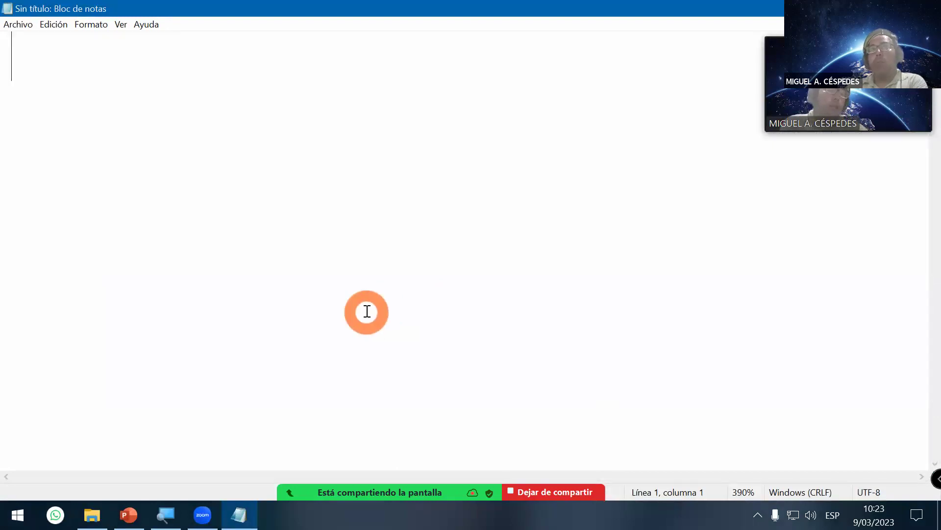
Write the heading "TABLA DE PARTICIONES:" on the first line and start a new line below it
{"action": "type", "text": "TABLA DE PARTIUC"}
{"action": "key", "text": "BackSpace"}
{"action": "key", "text": "BackSpace"}
{"action": "type", "text": "CIONE"}
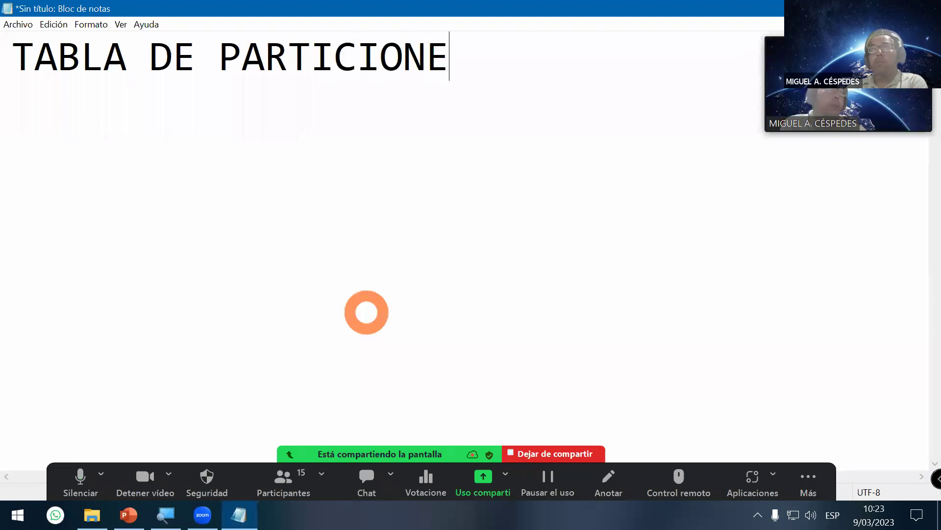
{"action": "type", "text": "S:"}
{"action": "key", "text": "Return"}
{"action": "key", "text": "BackSpace"}
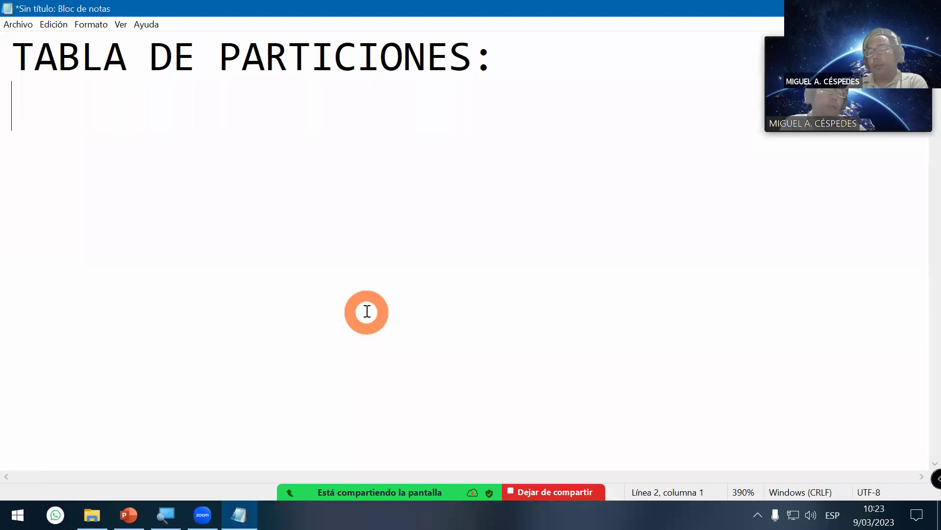
List MBR and GPT on separate lines under the partition table heading
{"action": "type", "text": "M"}
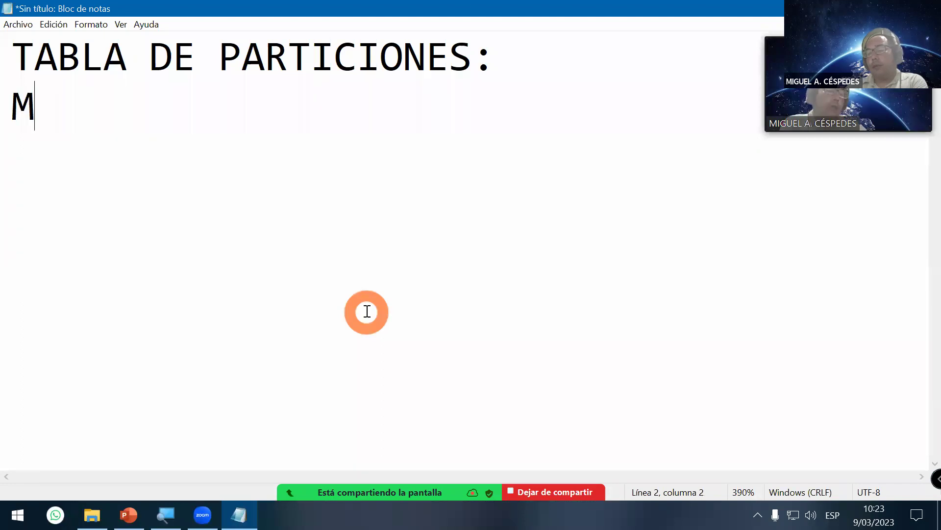
{"action": "type", "text": "BR"}
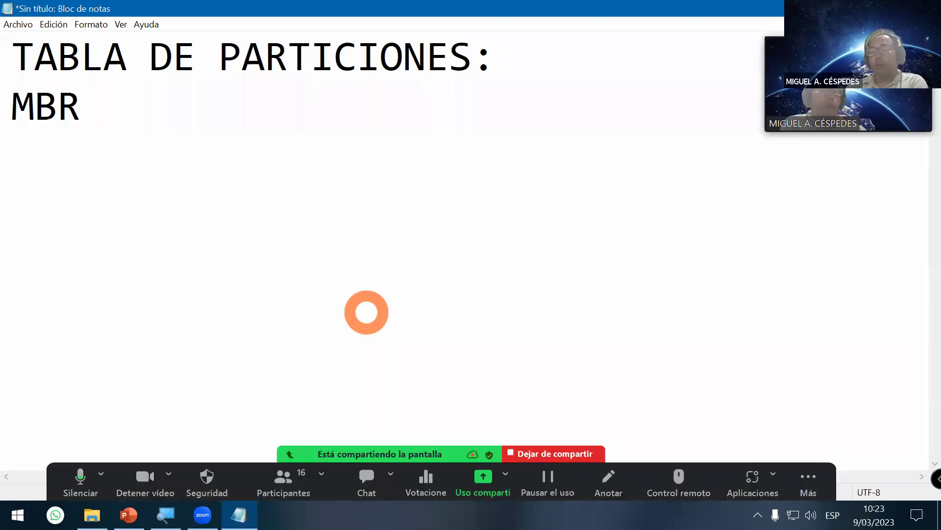
{"action": "key", "text": "Return"}
{"action": "type", "text": "G"}
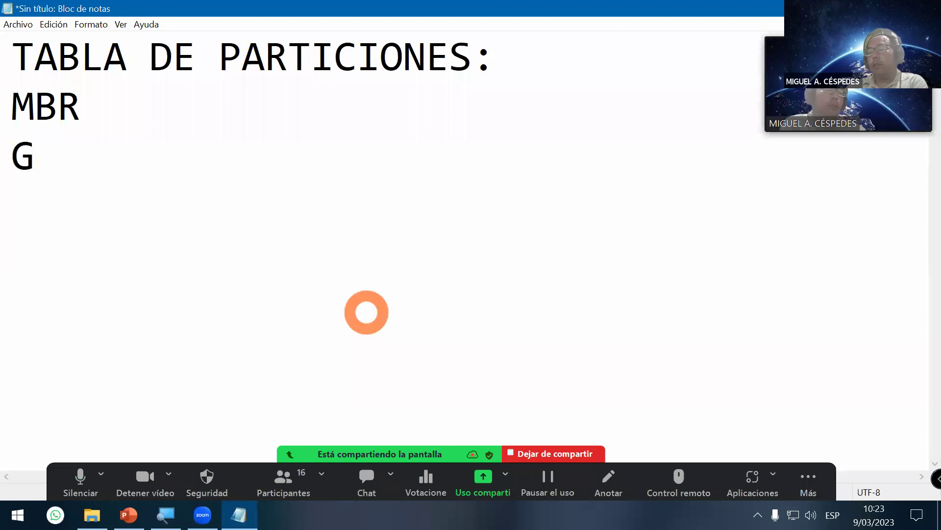
{"action": "type", "text": "PT"}
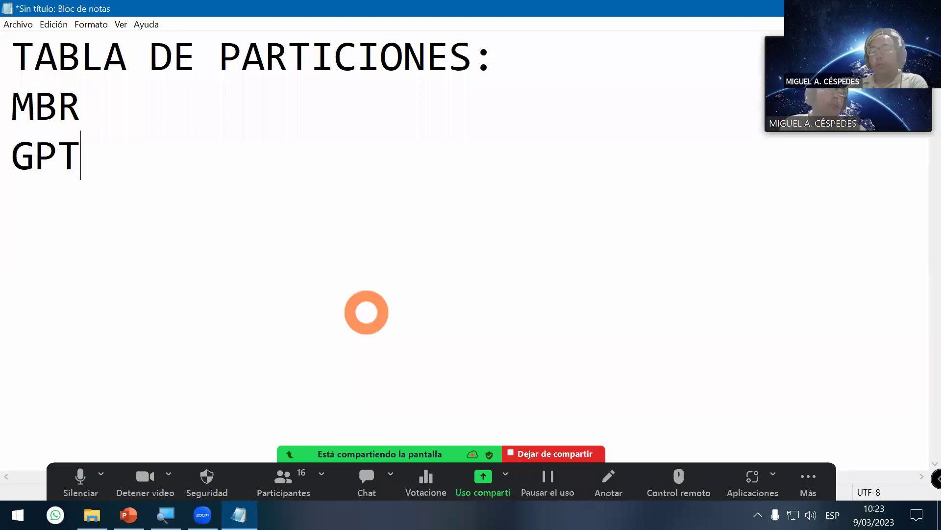
Add the heading "SISTEMAS DE ARCHIVOS:" on its own line below GPT
{"action": "key", "text": "Return"}
{"action": "type", "text": "SISTEMAS DE A"}
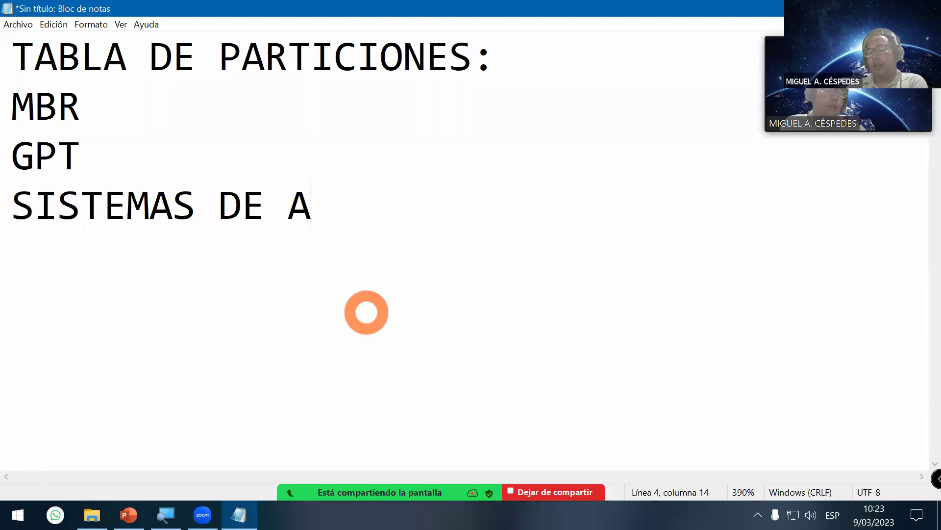
{"action": "type", "text": "RCHIVOS:"}
{"action": "key", "text": "Return"}
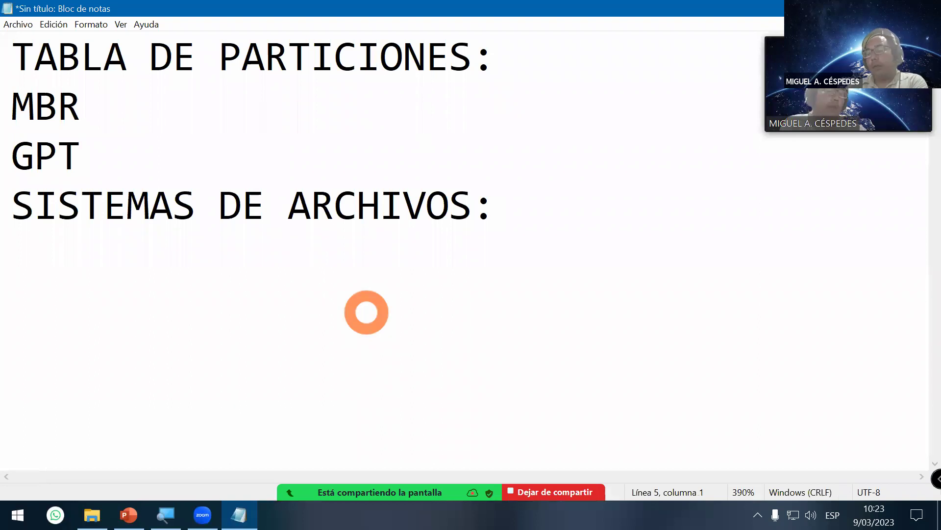
List NTFS, FAT32, FAT16 and FAT12 on separate lines under the file systems heading
{"action": "type", "text": "NTFS"}
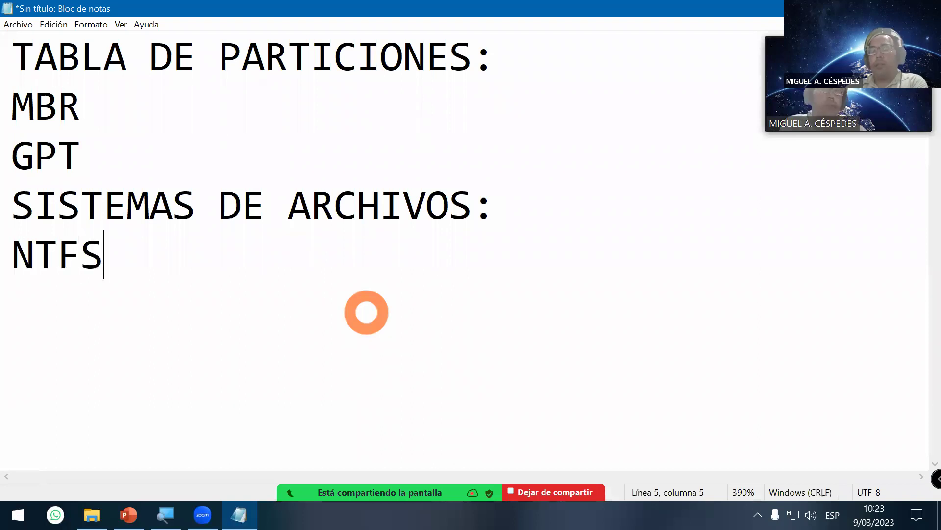
{"action": "key", "text": "Return"}
{"action": "type", "text": "FAT"}
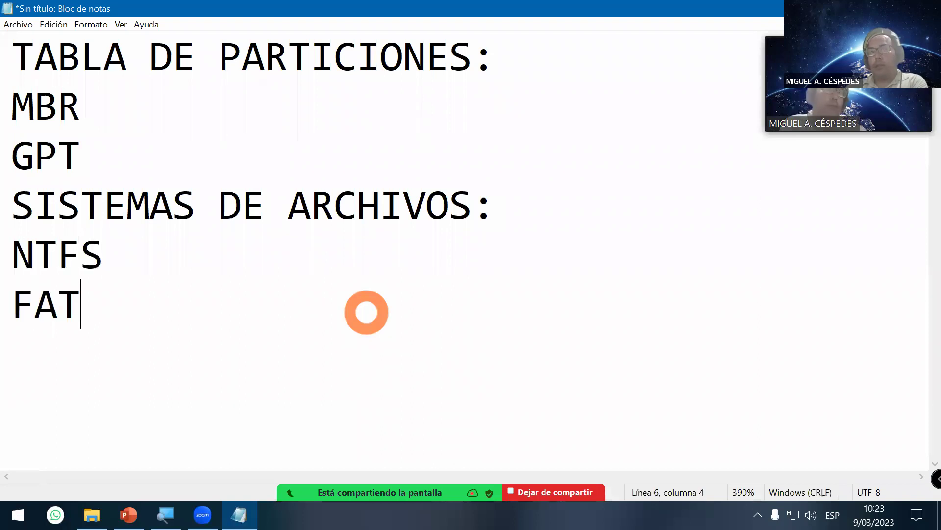
{"action": "type", "text": "32"}
{"action": "key", "text": "Return"}
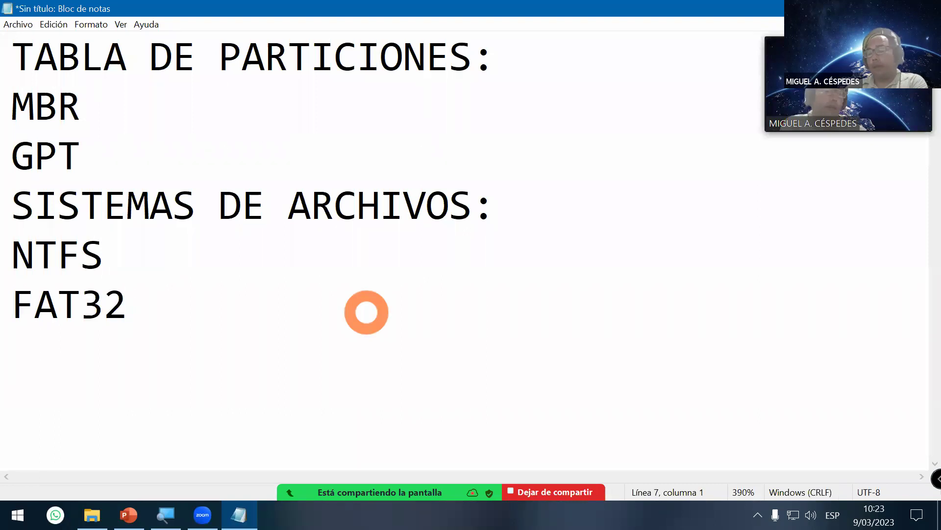
{"action": "type", "text": "FAT16"}
{"action": "key", "text": "Return"}
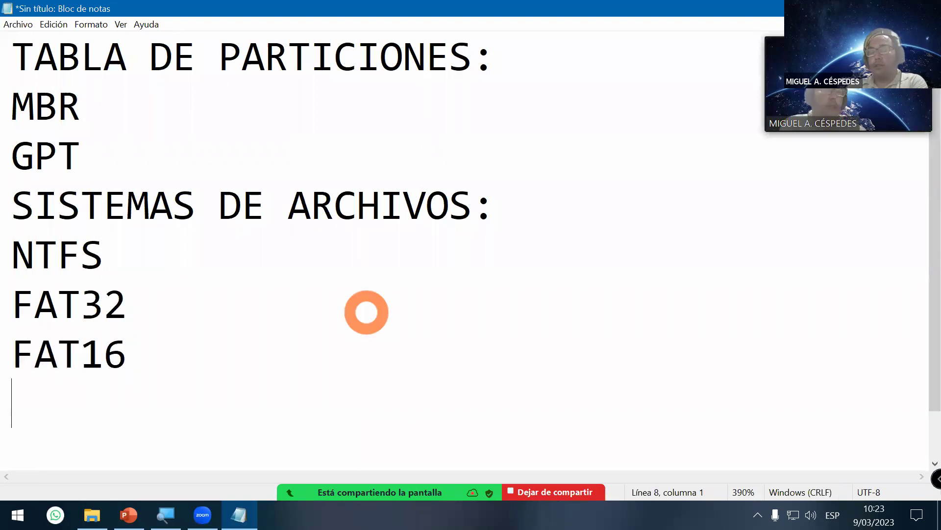
{"action": "type", "text": "FAT12"}
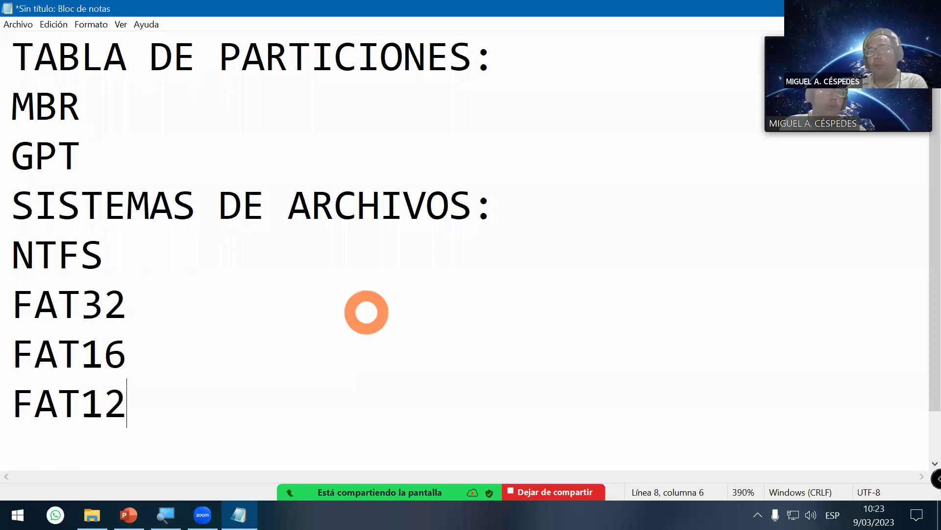
Add EXT3 and EXT4 on separate lines after FAT12, ending with a new empty line
{"action": "scroll", "coordinate": [399, 298], "scroll_direction": "down", "scroll_amount": 11}
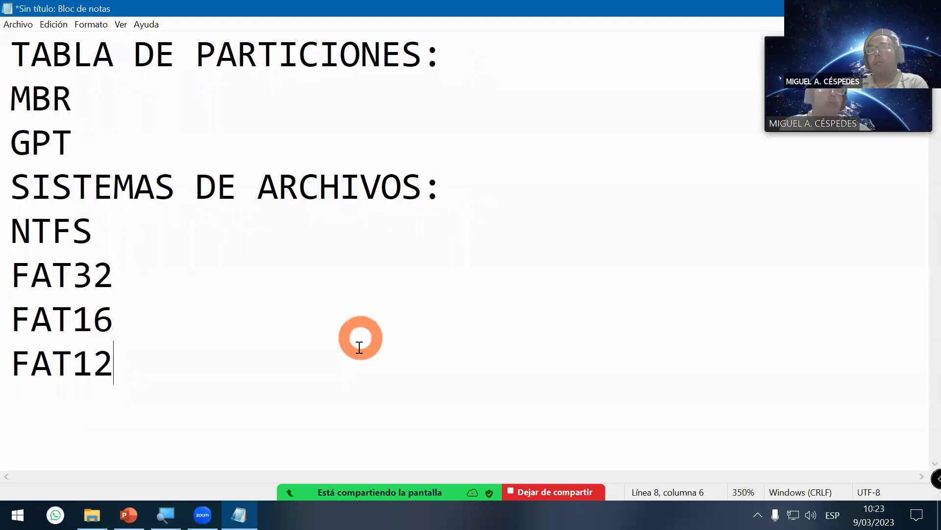
{"action": "key", "text": "Return"}
{"action": "type", "text": "EXT3"}
{"action": "key", "text": "Return"}
{"action": "type", "text": "EXT4"}
{"action": "key", "text": "Return"}
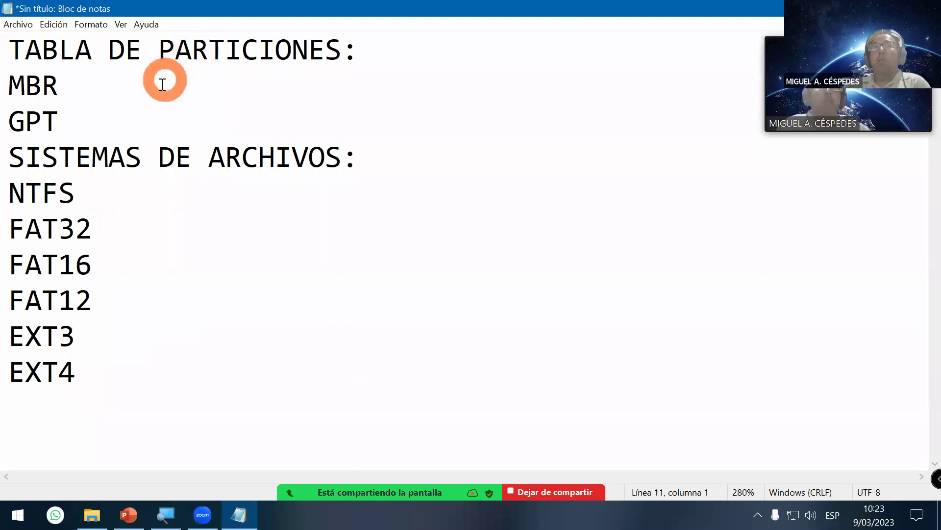
{"action": "mouse_move", "coordinate": [8, 44]}
{"action": "left_mouse_down"}
{"action": "mouse_move", "coordinate": [69, 185]}
{"action": "mouse_move", "coordinate": [131, 378]}
{"action": "mouse_move", "coordinate": [4, 126]}
{"action": "mouse_move", "coordinate": [4, 46]}
{"action": "left_mouse_up"}
{"action": "left_click", "coordinate": [119, 381]}
{"action": "left_click", "coordinate": [461, 135]}
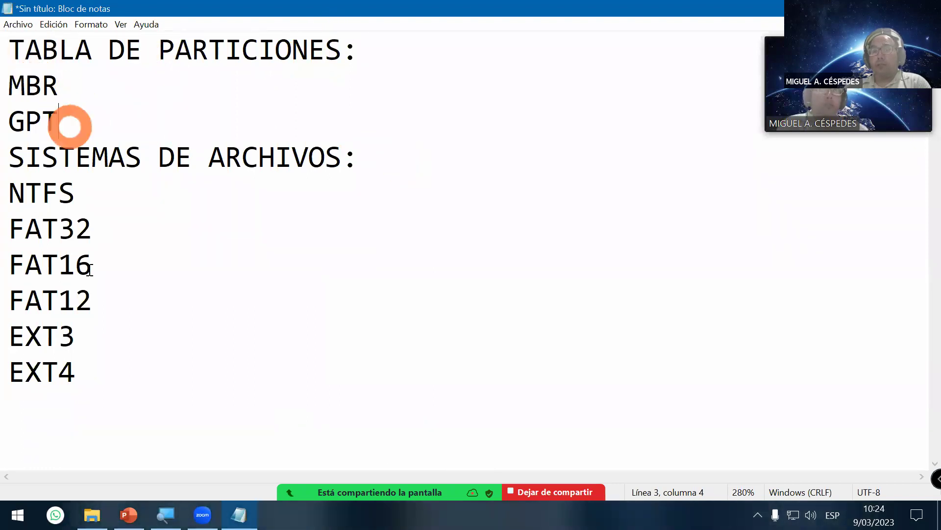
{"action": "left_click", "coordinate": [130, 513]}
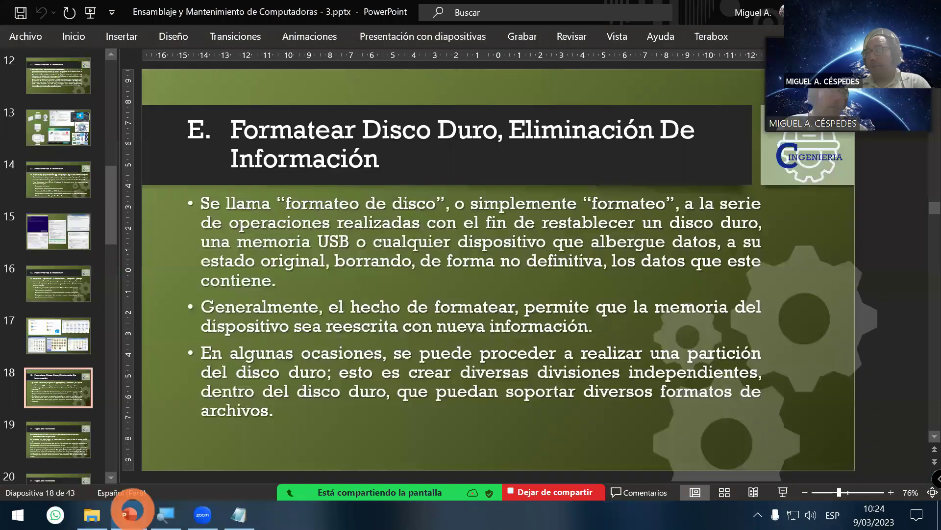
{"action": "left_click", "coordinate": [129, 512]}
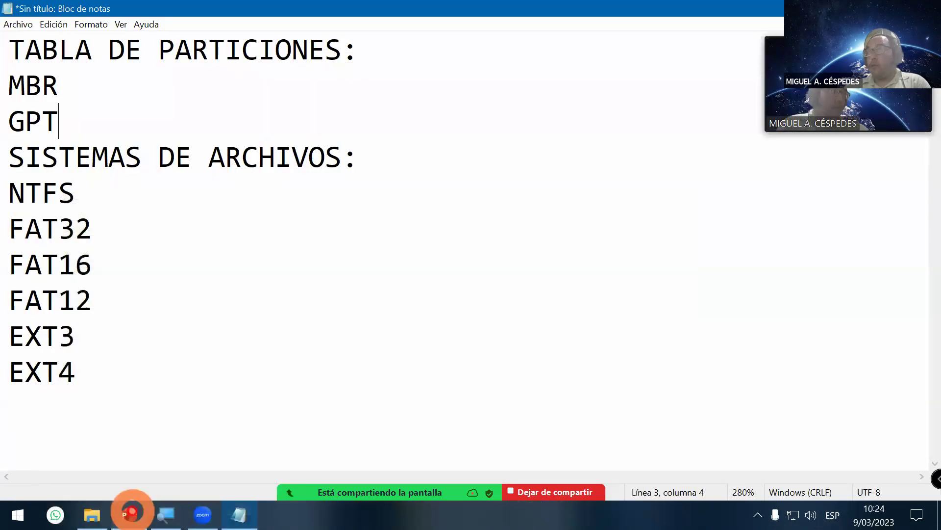
{"action": "left_click", "coordinate": [69, 91]}
{"action": "left_click_drag", "start_coordinate": [69, 91], "coordinate": [4, 88]}
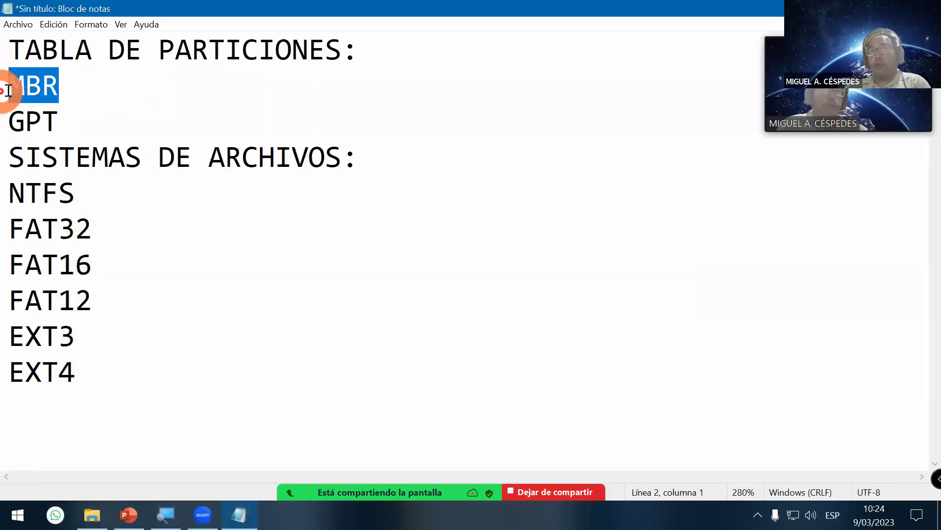
{"action": "left_click", "coordinate": [89, 88]}
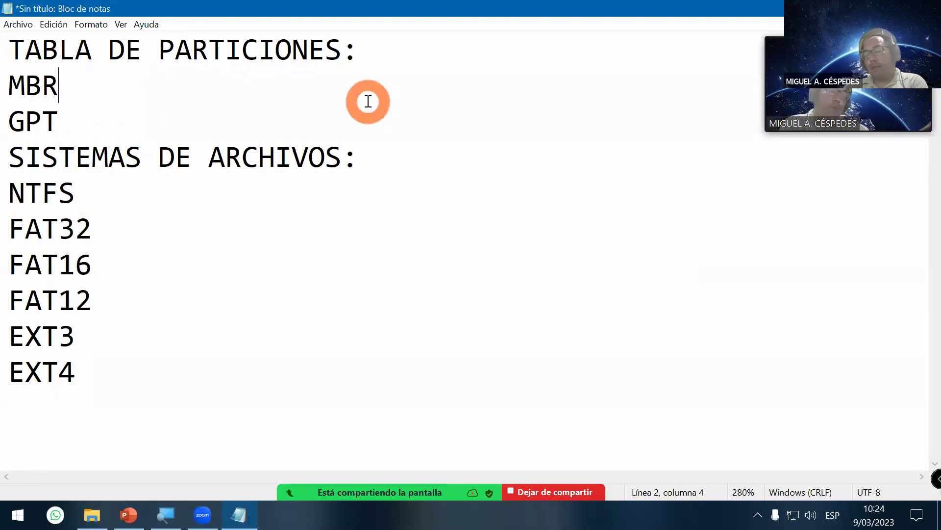
Open Windows Disk Management and maximize its window
{"action": "key", "text": "super+x"}
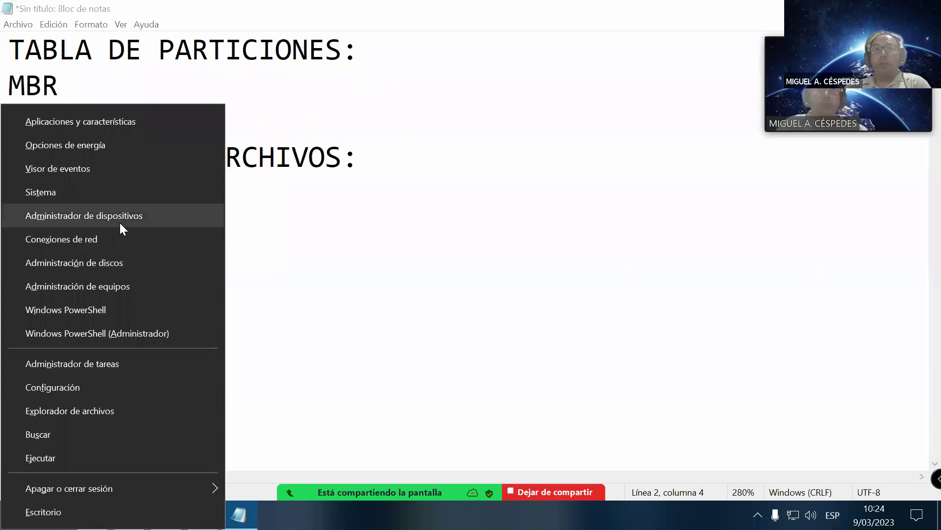
{"action": "left_click", "coordinate": [126, 267]}
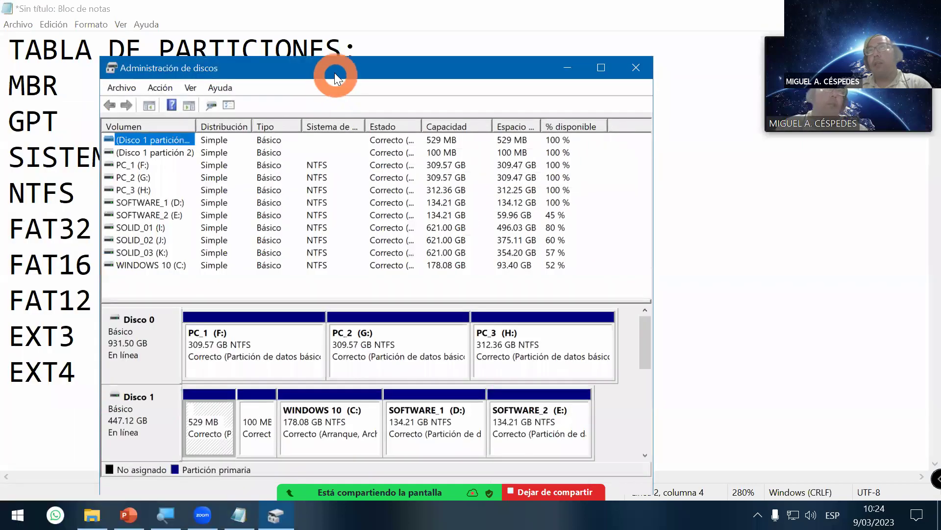
{"action": "double_click", "coordinate": [337, 69]}
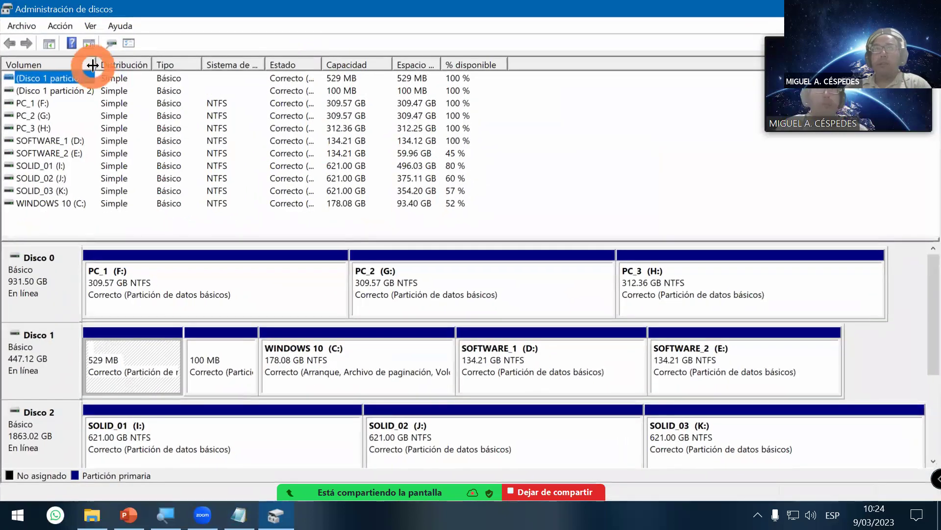
{"action": "left_click_drag", "start_coordinate": [96, 65], "coordinate": [97, 65]}
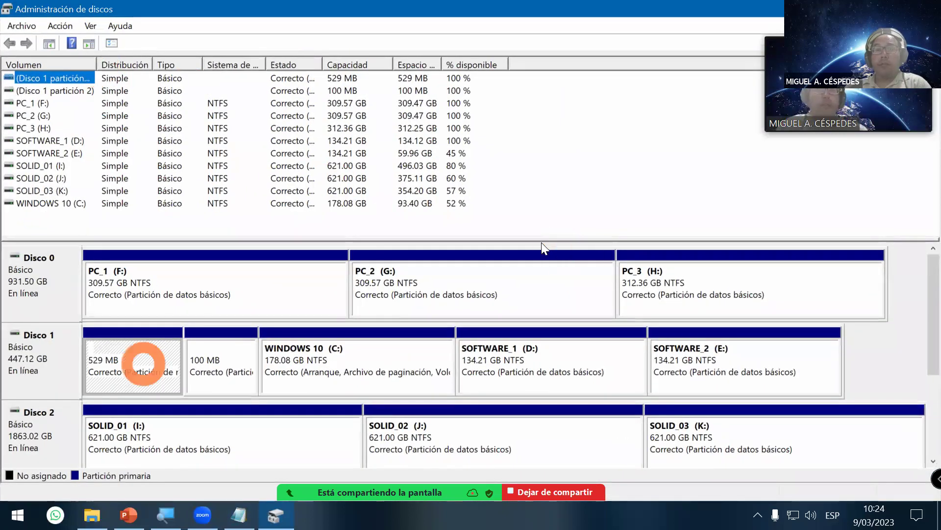
Open the properties of Disco 1 and examine its partition style in the volume information, moving the dialog clear of the volume list
{"action": "right_click", "coordinate": [45, 344]}
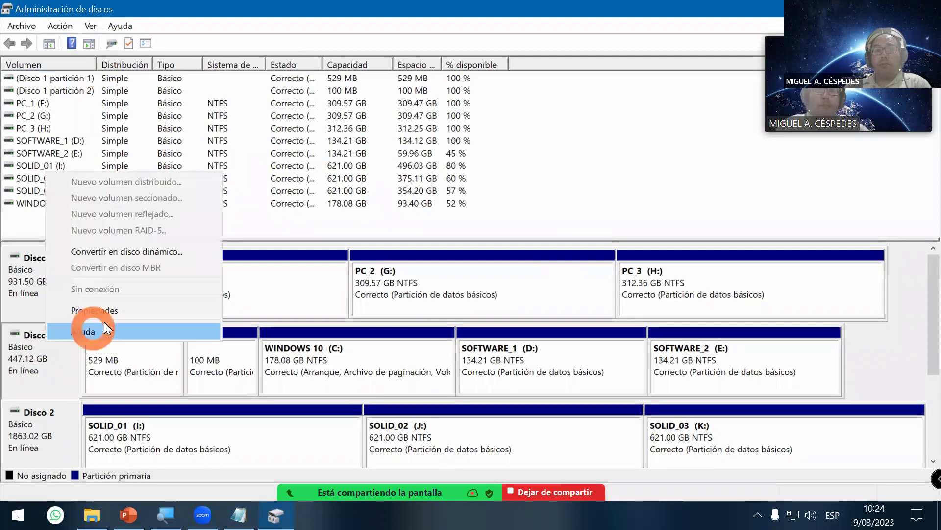
{"action": "left_click", "coordinate": [110, 360]}
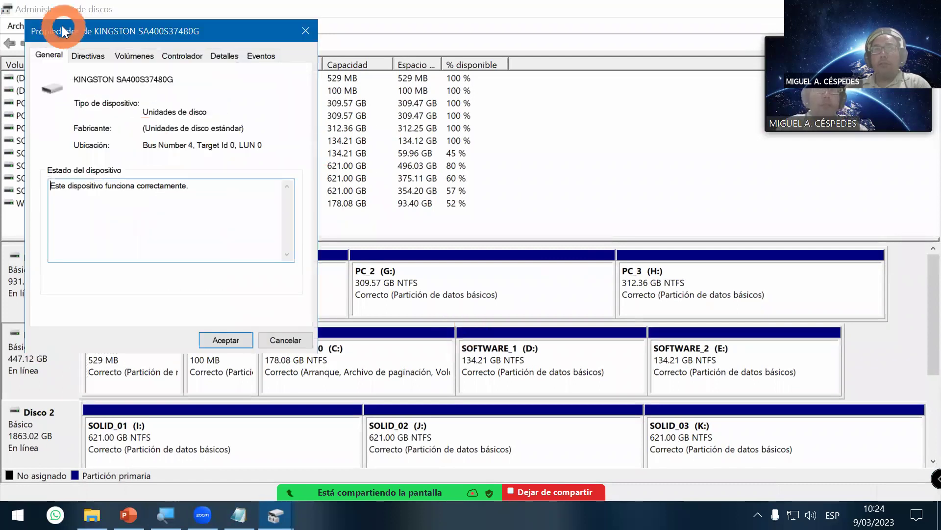
{"action": "left_click_drag", "start_coordinate": [82, 31], "coordinate": [353, 37]}
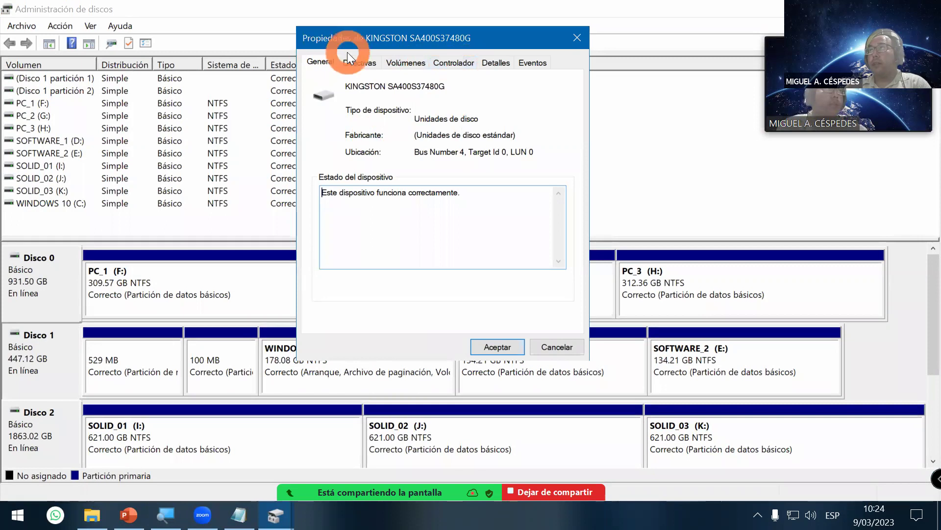
{"action": "left_click", "coordinate": [361, 63]}
{"action": "left_click", "coordinate": [420, 63]}
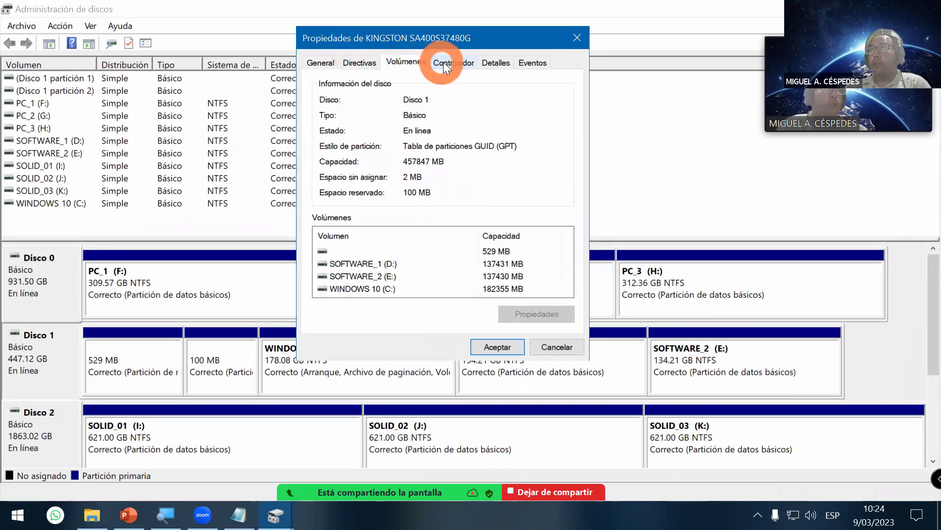
{"action": "left_click_drag", "start_coordinate": [485, 37], "coordinate": [547, 14]}
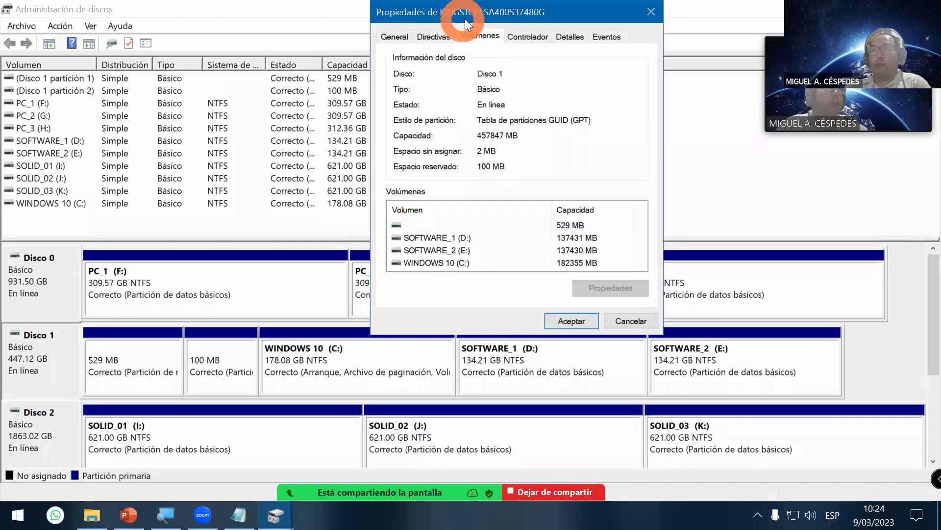
{"action": "left_click_drag", "start_coordinate": [467, 25], "coordinate": [551, 22]}
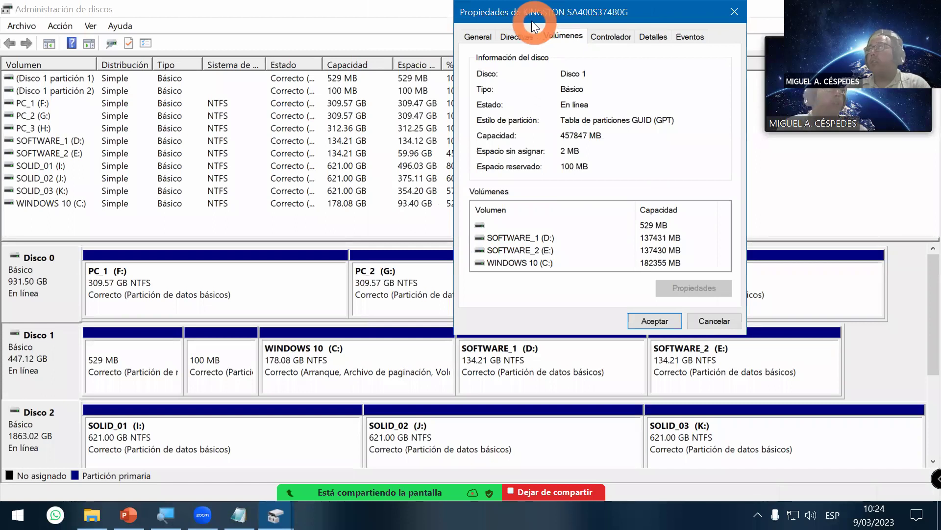
{"action": "left_click_drag", "start_coordinate": [535, 22], "coordinate": [524, 18]}
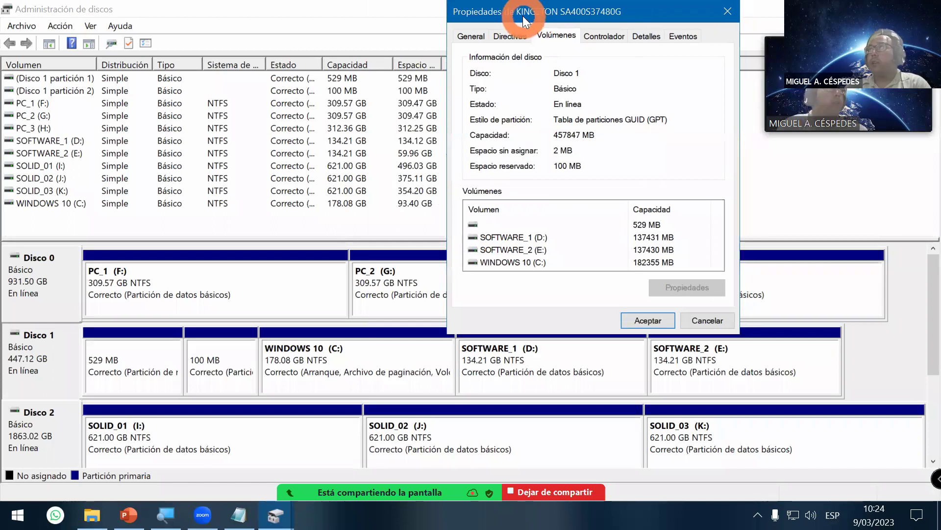
{"action": "left_click_drag", "start_coordinate": [523, 18], "coordinate": [521, 18]}
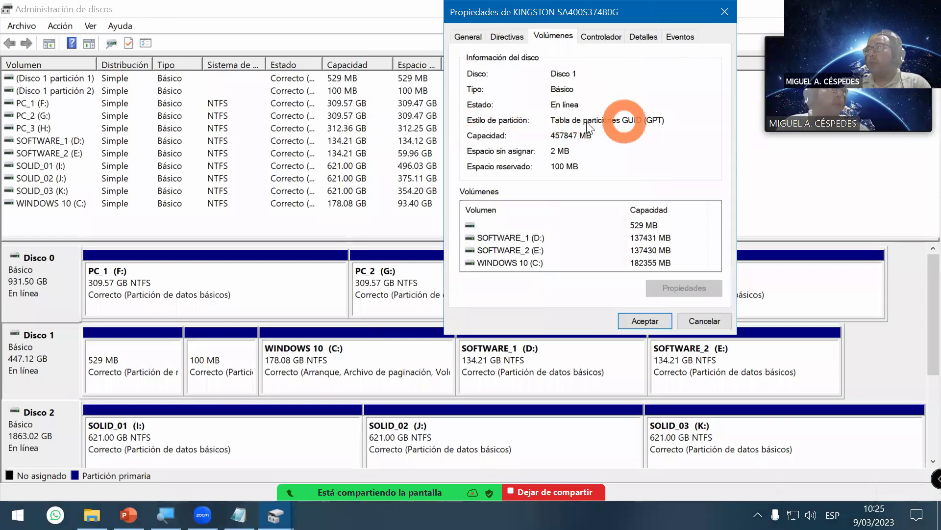
{"action": "left_click", "coordinate": [239, 514]}
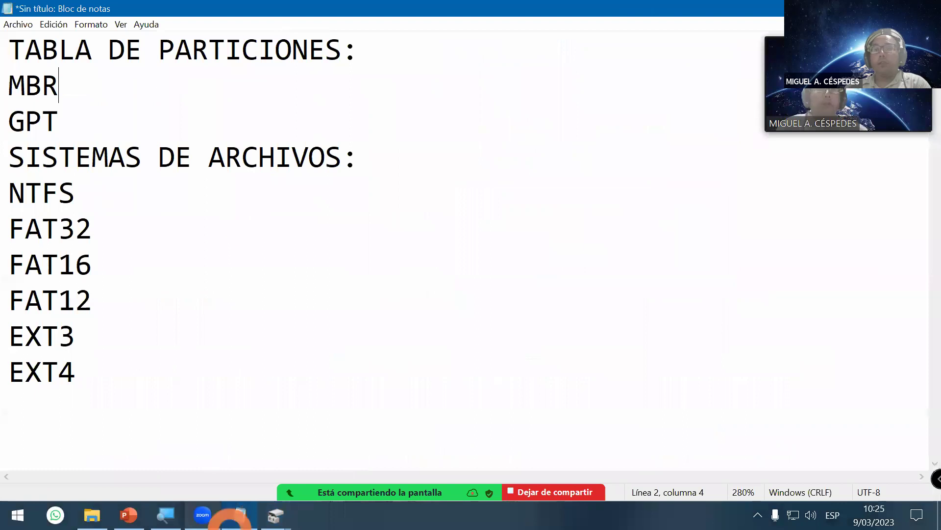
{"action": "left_click", "coordinate": [252, 507]}
{"action": "left_click", "coordinate": [252, 510]}
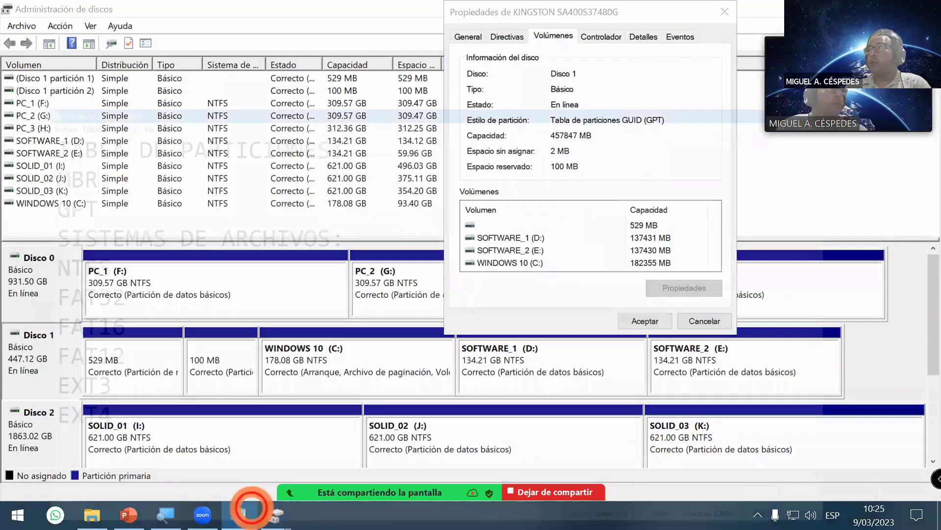
{"action": "left_click", "coordinate": [251, 510]}
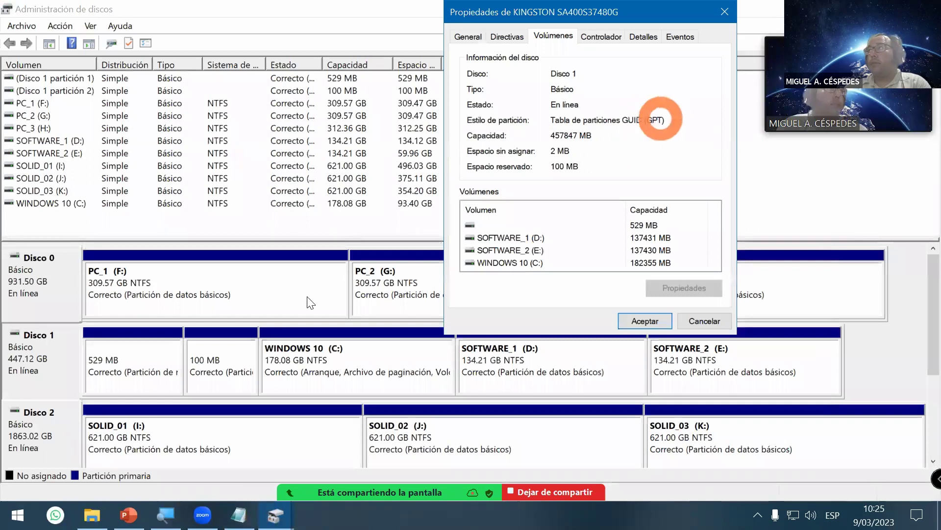
Switch to the Notepad notes and add "DISCO RIGIDOS MECANICOS HDD" after MBR on the same line, separated by a tab
{"action": "left_click", "coordinate": [238, 513]}
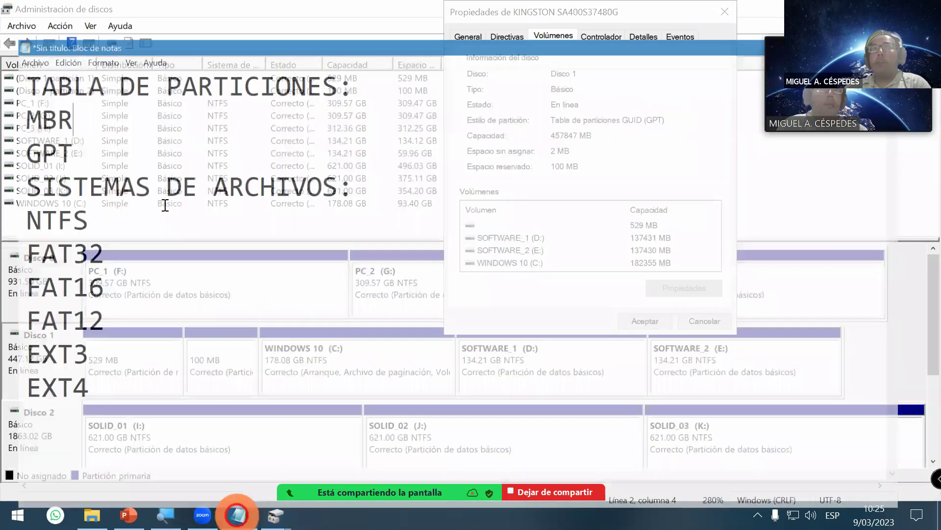
{"action": "left_click_drag", "start_coordinate": [76, 88], "coordinate": [8, 78]}
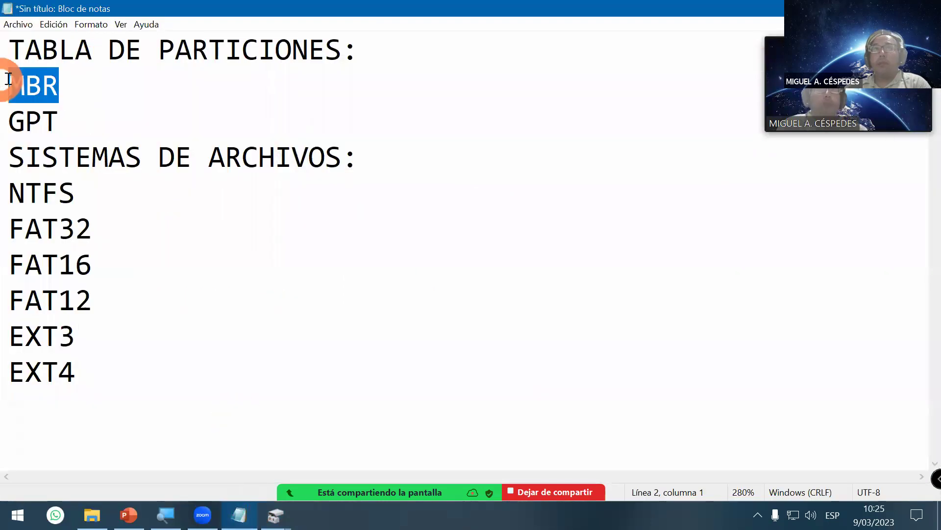
{"action": "left_click", "coordinate": [103, 93]}
{"action": "key", "text": "Tab"}
{"action": "type", "text": "DU"}
{"action": "key", "text": "BackSpace"}
{"action": "type", "text": "ISCO"}
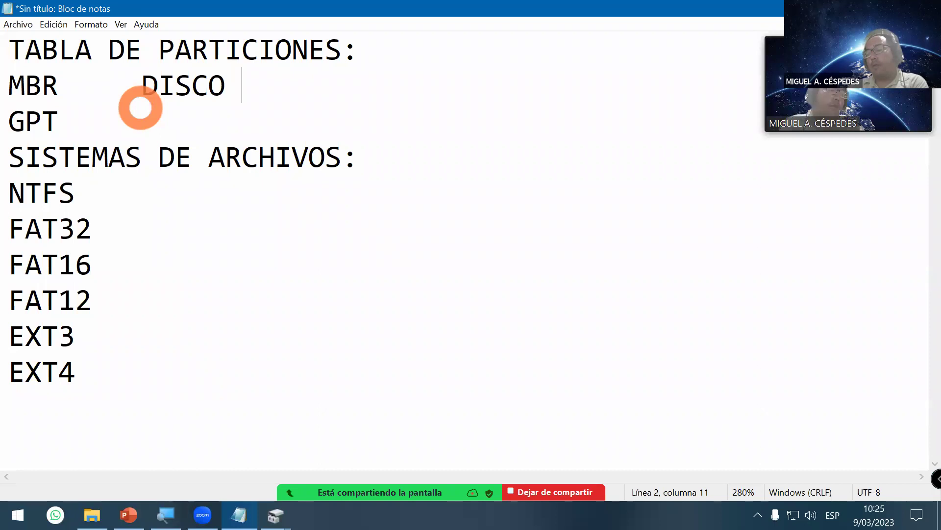
{"action": "type", "text": "RIGU"}
{"action": "key", "text": "BackSpace"}
{"action": "type", "text": "IDOS"}
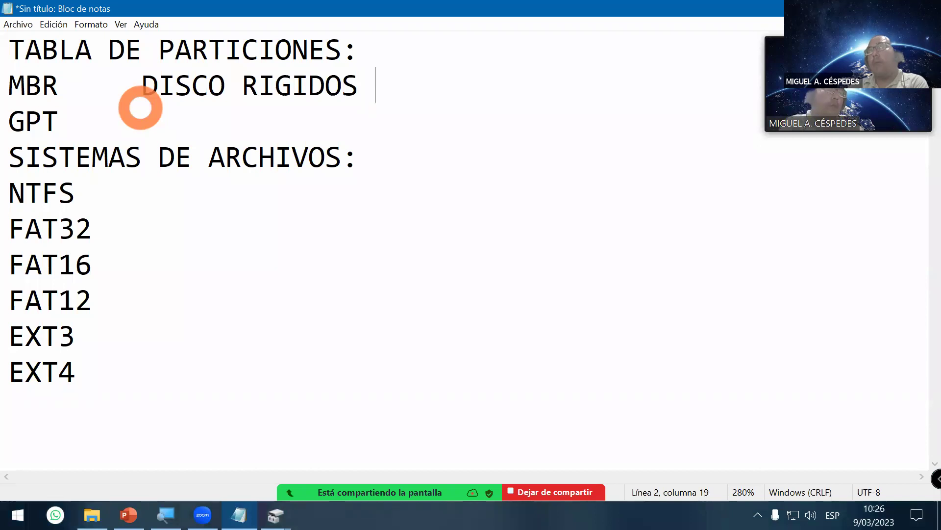
{"action": "type", "text": " MECA"}
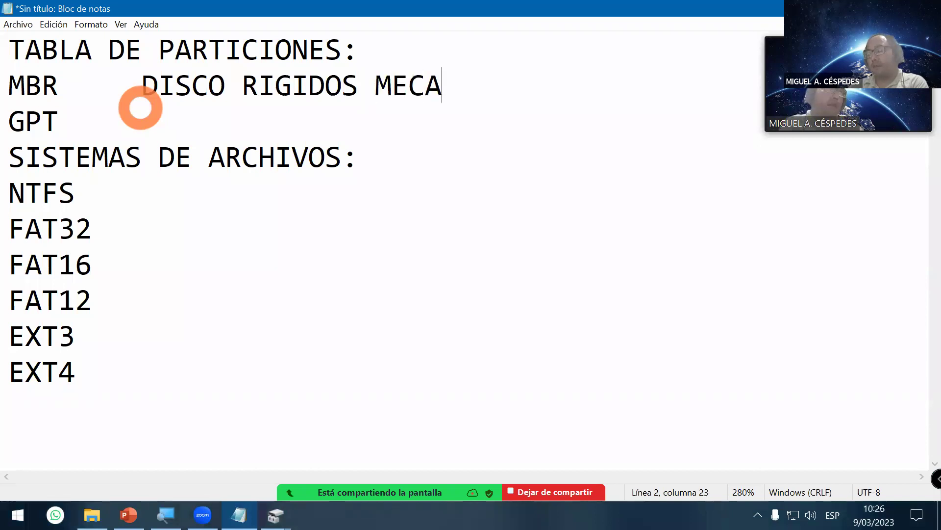
{"action": "type", "text": "NICOS "}
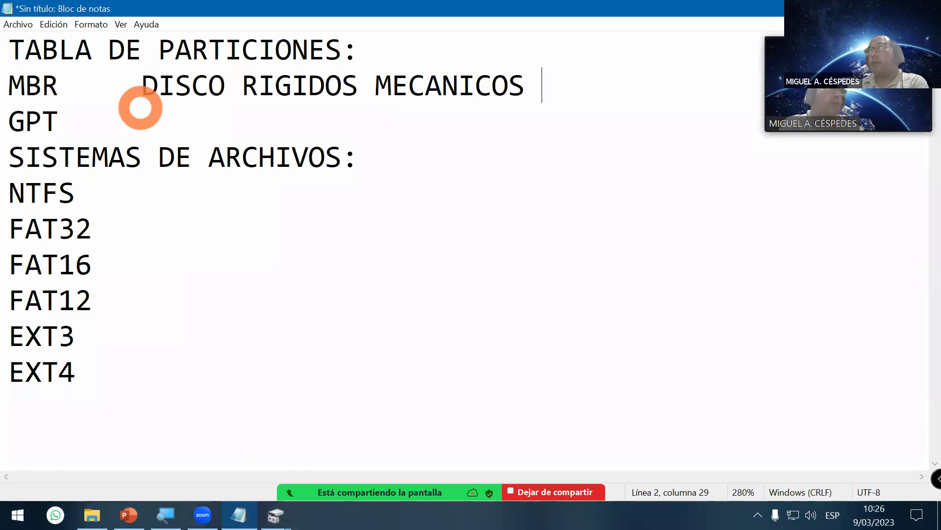
{"action": "type", "text": "HDD"}
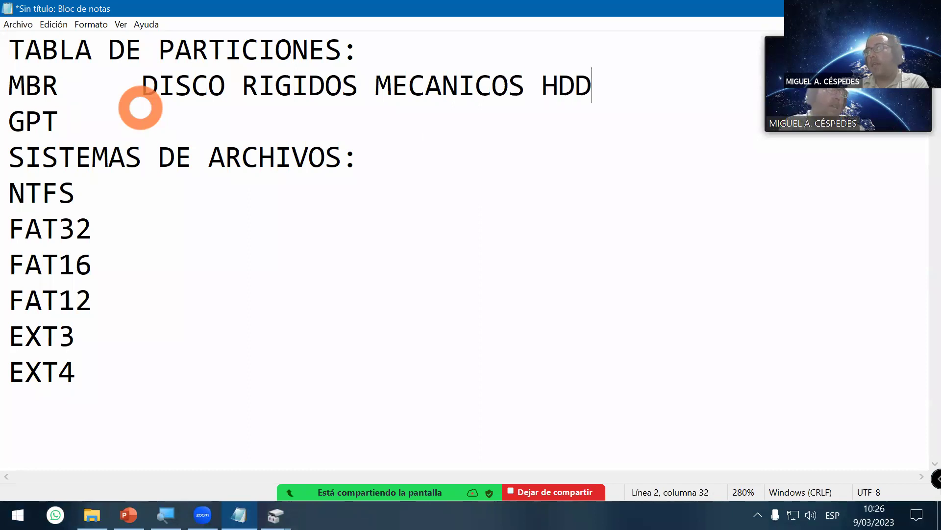
Add "DISCO SSD NvME" after GPT on the same line, separated by a tab
{"action": "left_click", "coordinate": [141, 107]}
{"action": "key", "text": "Tab"}
{"action": "type", "text": "DISCO"}
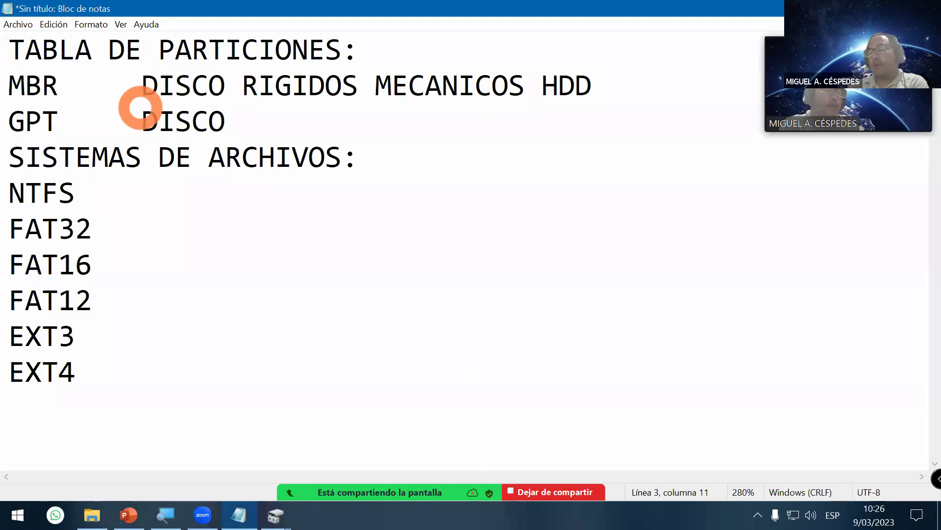
{"action": "type", "text": " SSD"}
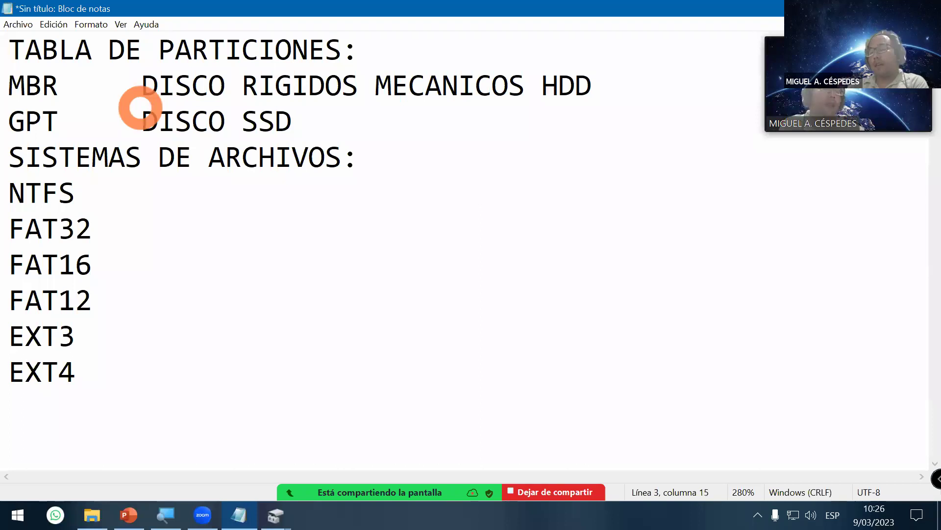
{"action": "type", "text": "NvME"}
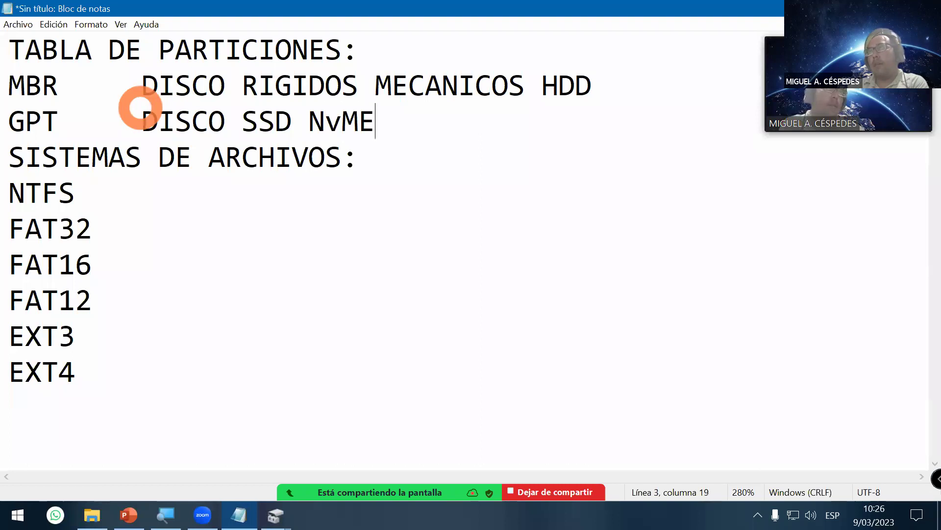
Insert a comma between SSD and NvME on the GPT line
{"action": "key", "text": "Left"}
{"action": "key", "text": "Left"}
{"action": "key", "text": "Left"}
{"action": "key", "text": "Left"}
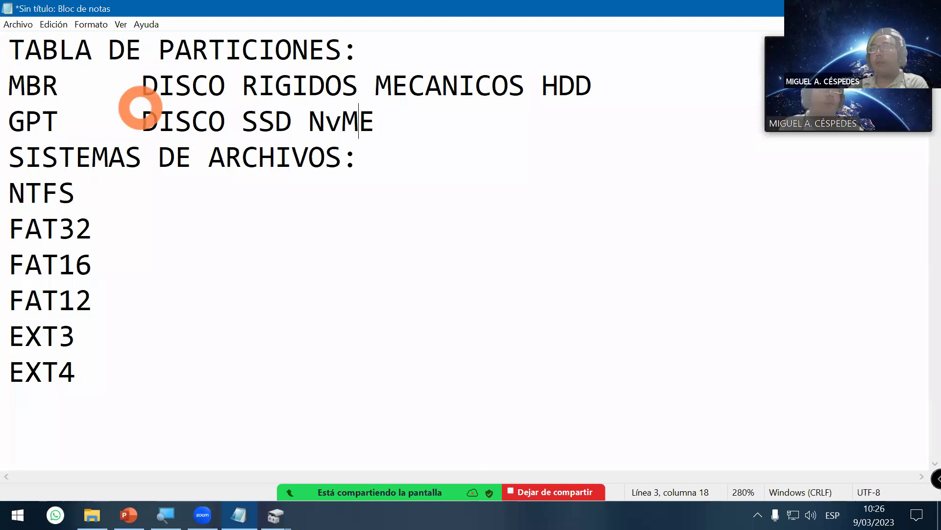
{"action": "key", "text": "shift+Right"}
{"action": "key", "text": "shift+Right"}
{"action": "key", "text": "shift+Right"}
{"action": "key", "text": "shift+Right"}
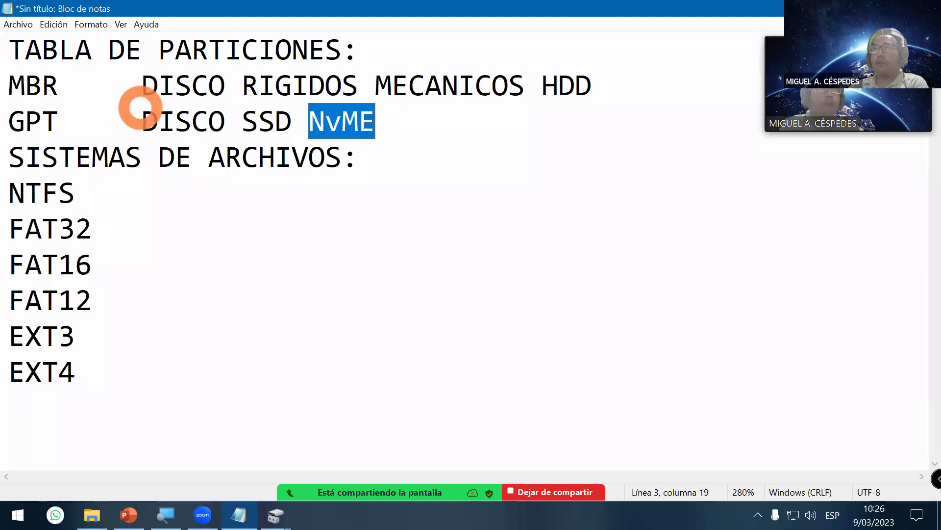
{"action": "key", "text": "Right"}
{"action": "key", "text": "Left"}
{"action": "key", "text": "Left"}
{"action": "key", "text": "Left"}
{"action": "key", "text": "Left"}
{"action": "key", "text": "Left"}
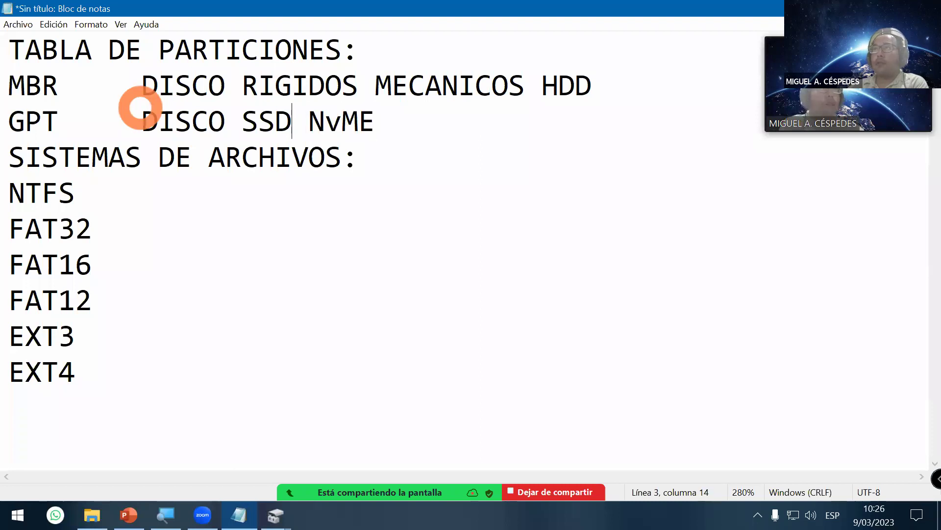
{"action": "type", "text": ","}
Append "SSD" after NvME at the end of the GPT line
{"action": "key", "text": "Right"}
{"action": "key", "text": "Right"}
{"action": "key", "text": "Right"}
{"action": "key", "text": "Right"}
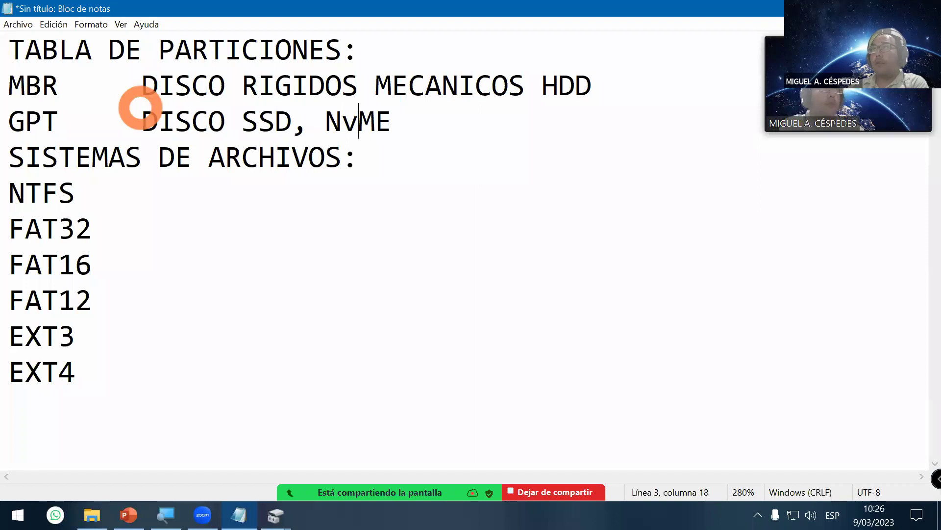
{"action": "key", "text": "Right"}
{"action": "type", "text": "SS"}
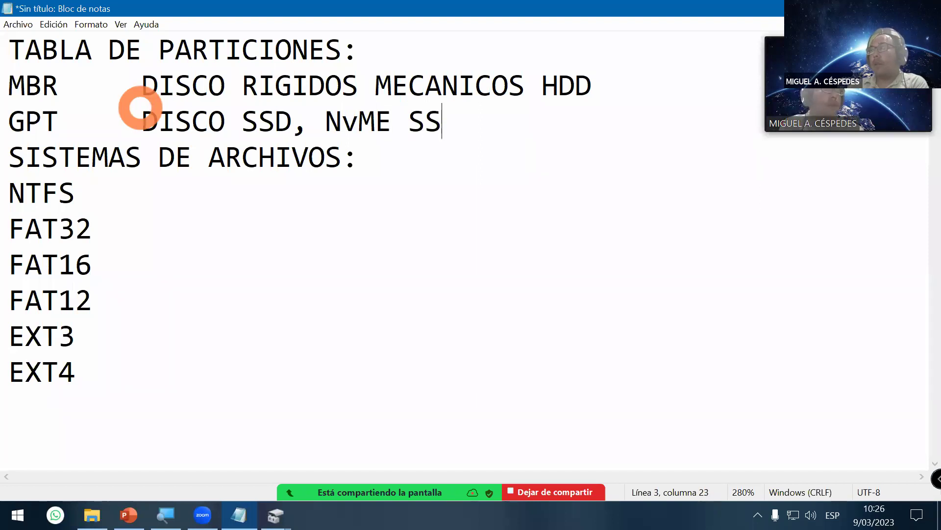
{"action": "type", "text": "D"}
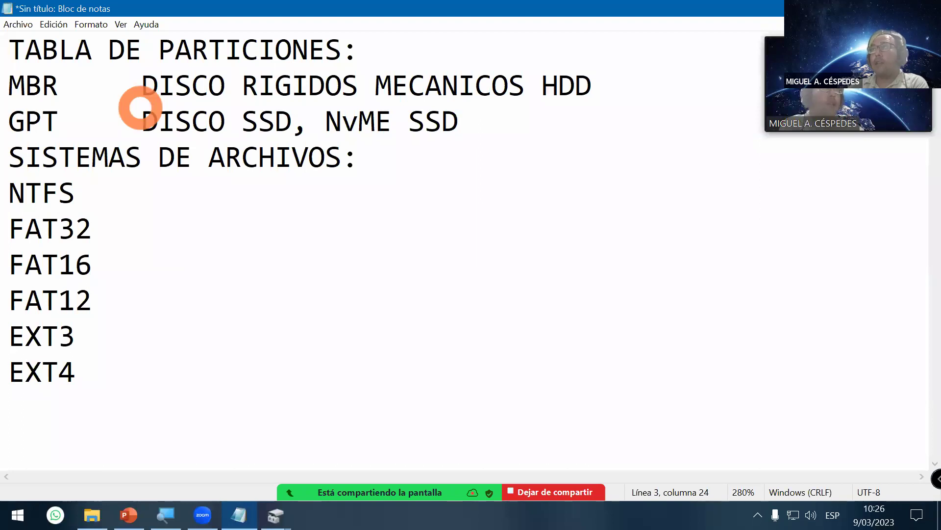
Append ", M.2 SSD" to the end of the GPT line
{"action": "type", "text": ","}
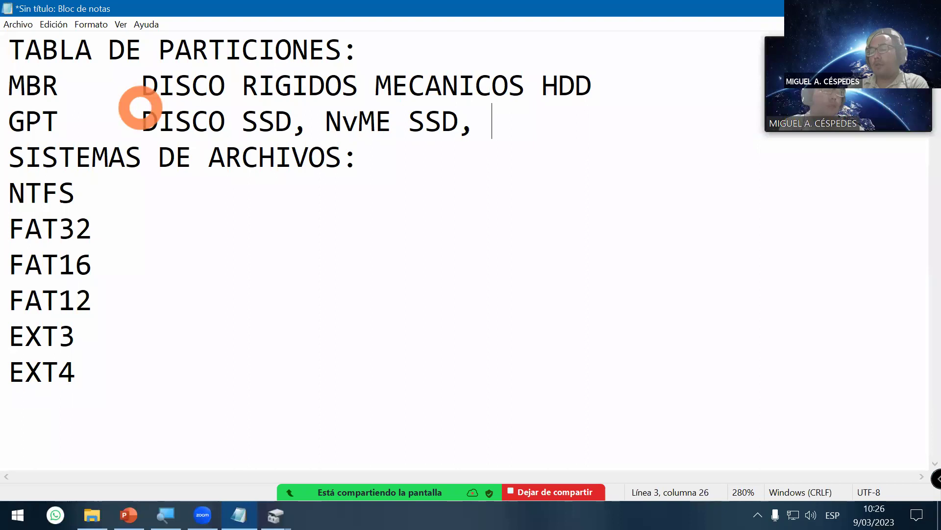
{"action": "type", "text": " M.2"}
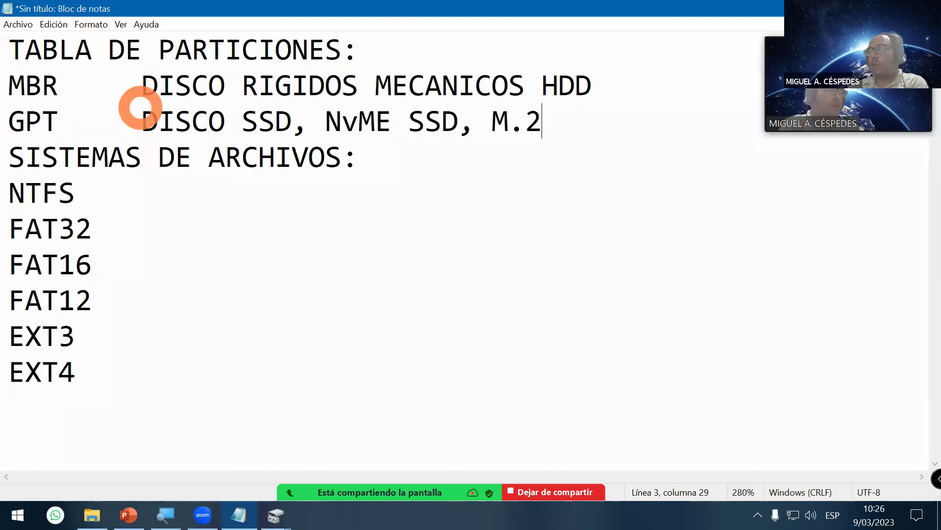
{"action": "type", "text": " SSD"}
Highlight the text "NvME SSD" on the GPT line
{"action": "key", "text": "Left"}
{"action": "key", "text": "Left"}
{"action": "key", "text": "Left"}
{"action": "key", "text": "Left"}
{"action": "key", "text": "Left"}
{"action": "key", "text": "Left"}
{"action": "key", "text": "Left"}
{"action": "key", "text": "Left"}
{"action": "key", "text": "Left"}
{"action": "key", "text": "Left"}
{"action": "key", "text": "Left"}
{"action": "key", "text": "Left"}
{"action": "key", "text": "Left"}
{"action": "key", "text": "Left"}
{"action": "key", "text": "Left"}
{"action": "key", "text": "Left"}
{"action": "key", "text": "Left"}
{"action": "key", "text": "Left"}
{"action": "key", "text": "Left"}
{"action": "key", "text": "Left"}
{"action": "key", "text": "Left"}
{"action": "key", "text": "Left"}
{"action": "key", "text": "Right"}
{"action": "key", "text": "Right"}
{"action": "key", "text": "Right"}
{"action": "key", "text": "Right"}
{"action": "key", "text": "Right"}
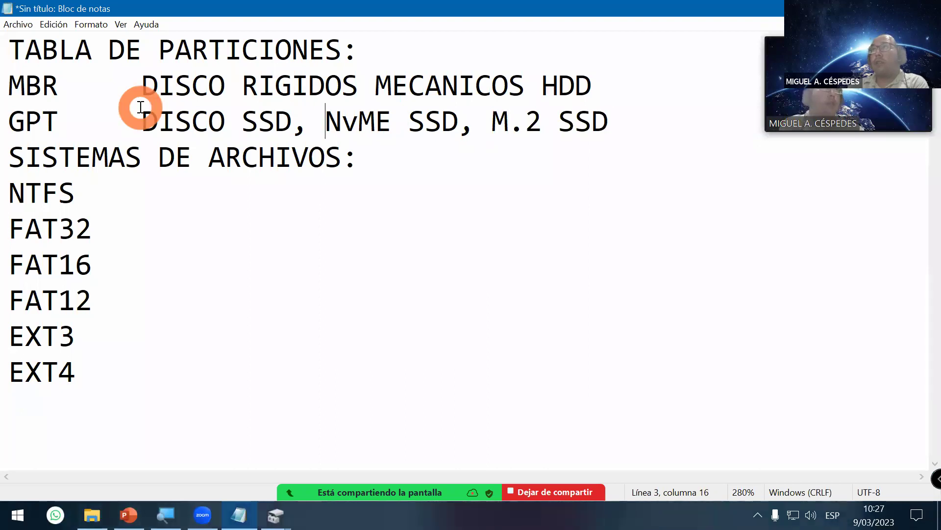
{"action": "key", "text": "shift+Right"}
{"action": "key", "text": "shift+Right"}
{"action": "key", "text": "shift+Right"}
{"action": "key", "text": "shift+Right"}
{"action": "key", "text": "shift+Right"}
{"action": "key", "text": "shift+Right"}
{"action": "key", "text": "shift+Right"}
{"action": "key", "text": "shift+Right"}
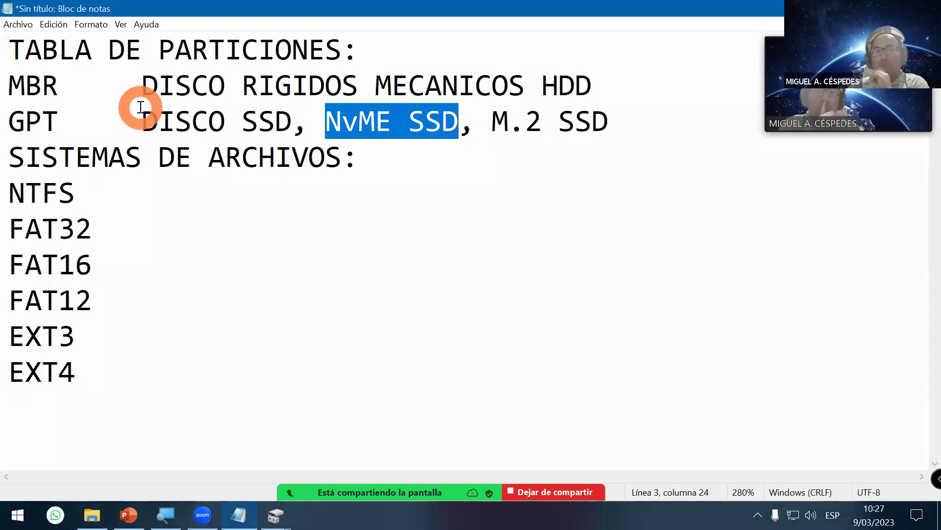
Move the highlight to "M.2 SSD" at the end of the GPT line
{"action": "key", "text": "Right"}
{"action": "key", "text": "Right"}
{"action": "key", "text": "shift+Right"}
{"action": "key", "text": "shift+Right"}
{"action": "key", "text": "shift+Right"}
{"action": "key", "text": "shift+Right"}
{"action": "key", "text": "shift+Right"}
{"action": "key", "text": "shift+Right"}
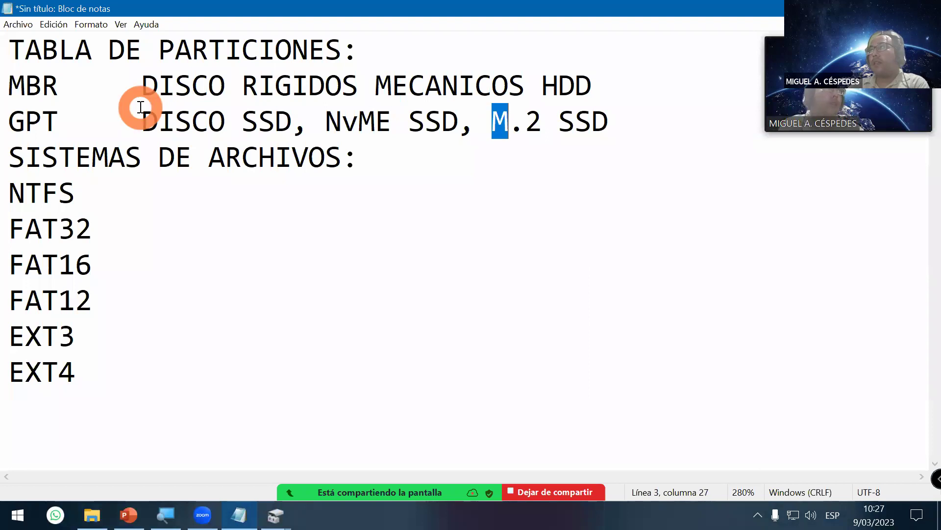
{"action": "key", "text": "shift+Right"}
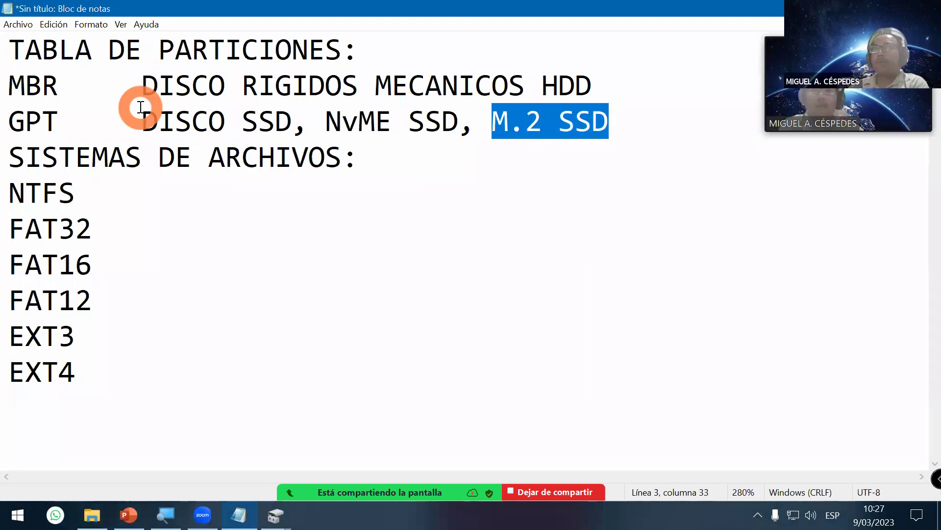
Go back and highlight "NvME SSD" again to compare it with the M.2 entry
{"action": "key", "text": "Left"}
{"action": "key", "text": "Left"}
{"action": "key", "text": "Left"}
{"action": "key", "text": "Left"}
{"action": "key", "text": "Left"}
{"action": "key", "text": "Left"}
{"action": "key", "text": "Left"}
{"action": "key", "text": "Left"}
{"action": "key", "text": "Left"}
{"action": "key", "text": "Left"}
{"action": "key", "text": "shift+Right"}
{"action": "key", "text": "shift+Right"}
{"action": "key", "text": "shift+Right"}
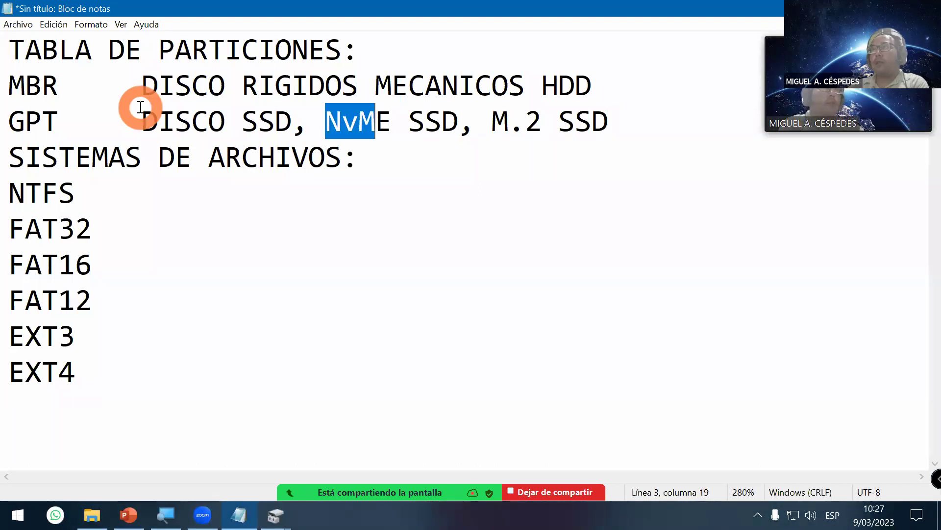
{"action": "key", "text": "shift+Right"}
{"action": "key", "text": "shift+Right"}
{"action": "key", "text": "shift+Right"}
{"action": "key", "text": "shift+Right"}
{"action": "key", "text": "shift+Right"}
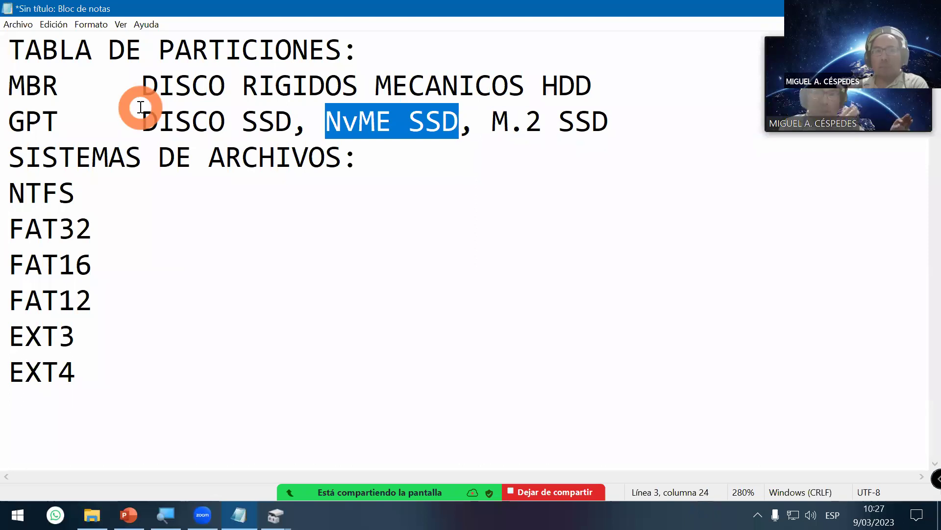
Highlight "M.2 SSD" once more on the GPT line
{"action": "key", "text": "Right"}
{"action": "key", "text": "Right"}
{"action": "key", "text": "Right"}
{"action": "key", "text": "shift+Right"}
{"action": "key", "text": "shift+Right"}
{"action": "key", "text": "shift+Right"}
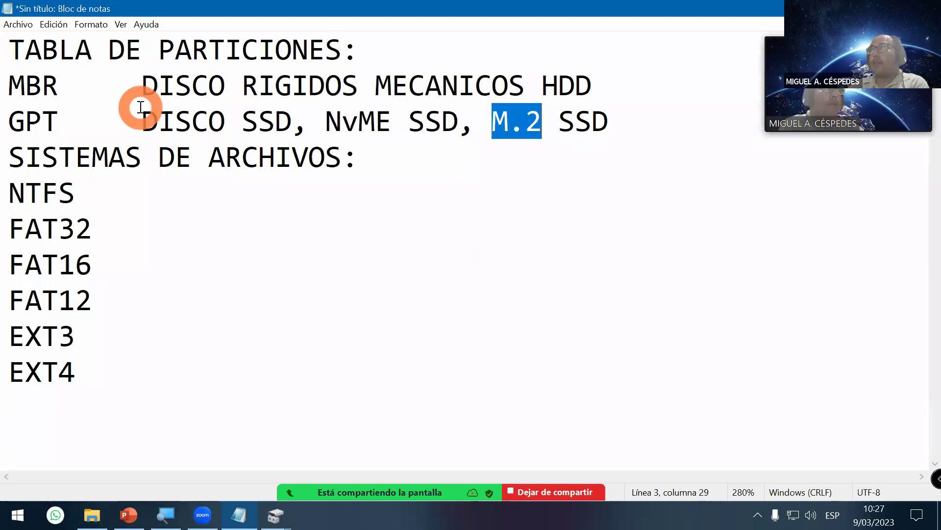
{"action": "key", "text": "shift+Right"}
{"action": "key", "text": "shift+Right"}
{"action": "key", "text": "shift+Right"}
{"action": "key", "text": "shift+Right"}
Return the highlight to "NvME SSD" in the middle of the GPT line
{"action": "key", "text": "Left"}
{"action": "key", "text": "Left"}
{"action": "key", "text": "Left"}
{"action": "key", "text": "Left"}
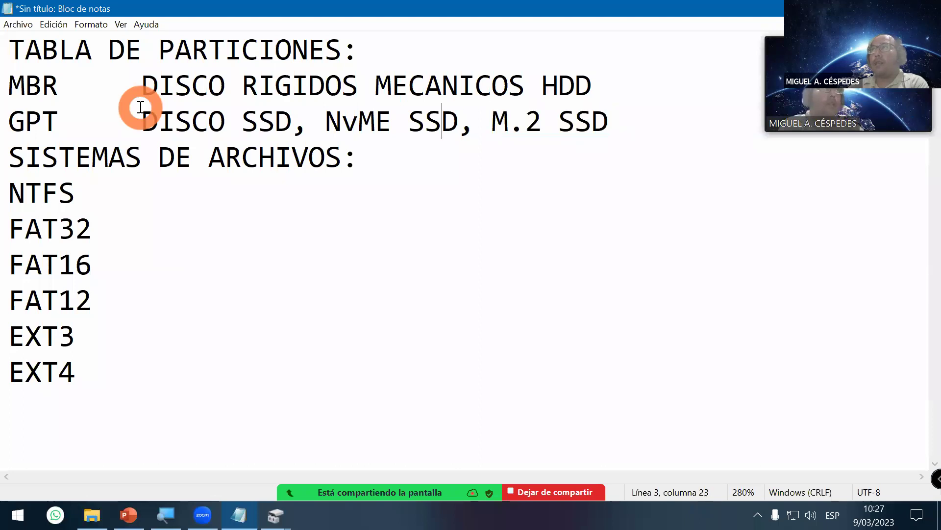
{"action": "key", "text": "Right"}
{"action": "key", "text": "shift+Left"}
{"action": "key", "text": "shift+Left"}
{"action": "key", "text": "shift+Left"}
{"action": "key", "text": "shift+Left"}
{"action": "key", "text": "shift+Left"}
{"action": "key", "text": "shift+Left"}
{"action": "key", "text": "shift+Left"}
{"action": "key", "text": "shift+Left"}
{"action": "key", "text": "shift+Left"}
{"action": "key", "text": "shift+Right"}
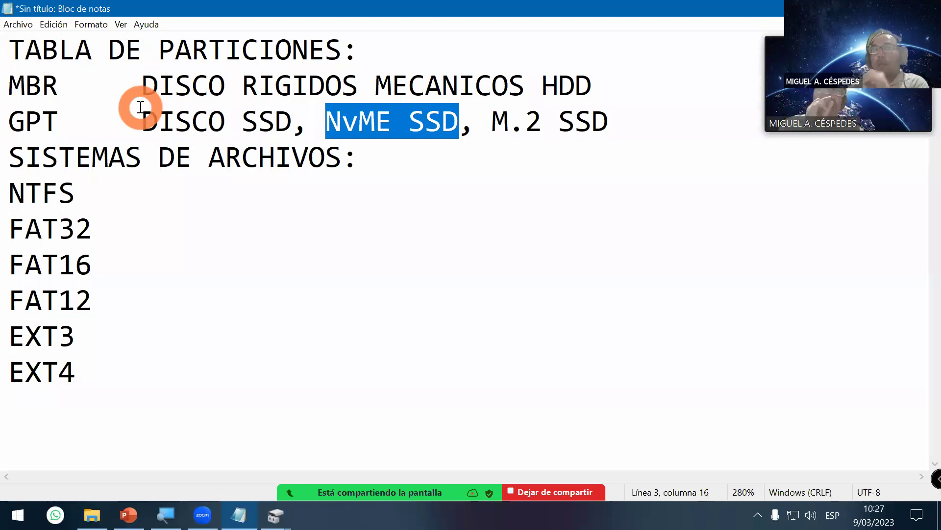
Open Google Chrome and search for "NVME SSD Y M.2 SSD"
{"action": "type", "text": "CH"}
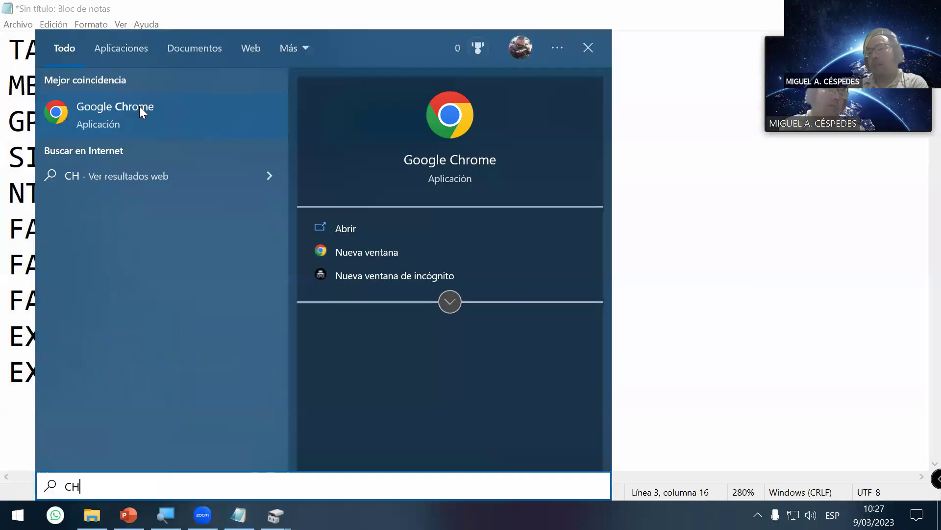
{"action": "left_click", "coordinate": [139, 105]}
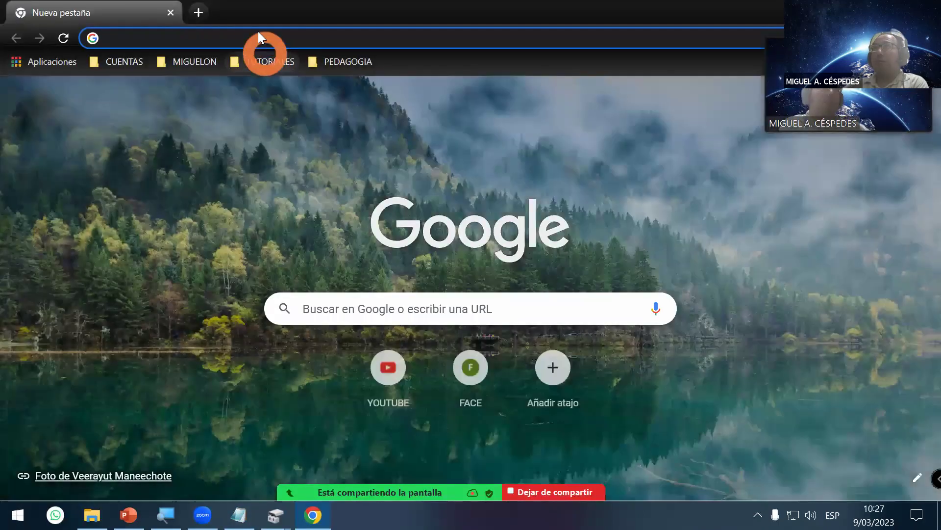
{"action": "left_click", "coordinate": [258, 31]}
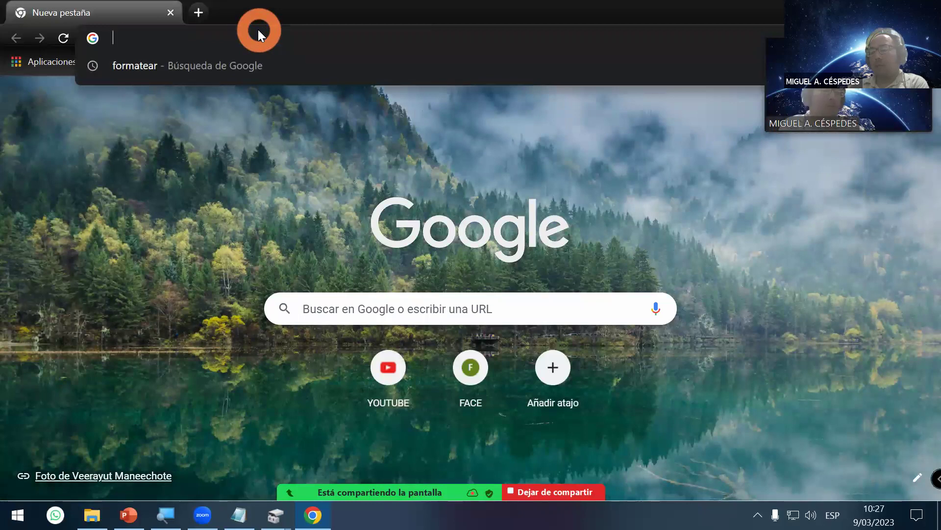
{"action": "type", "text": "NV"}
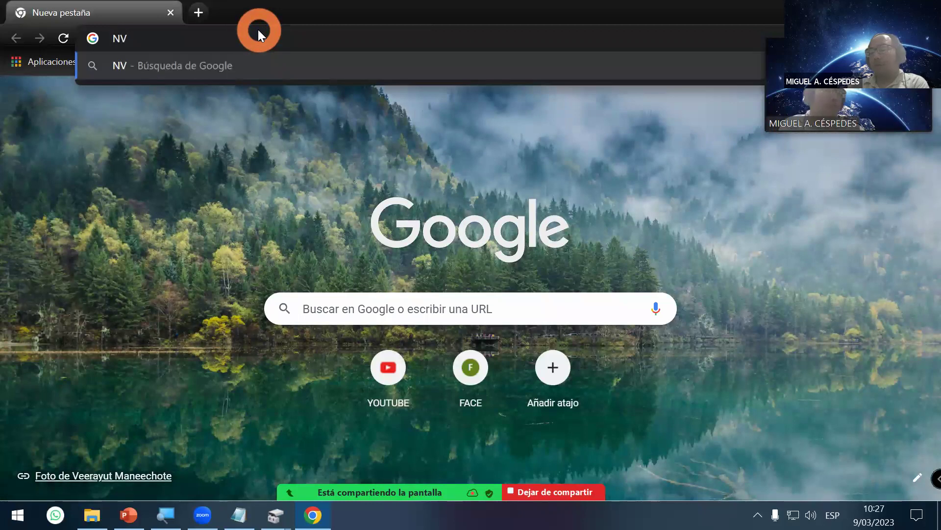
{"action": "type", "text": "M"}
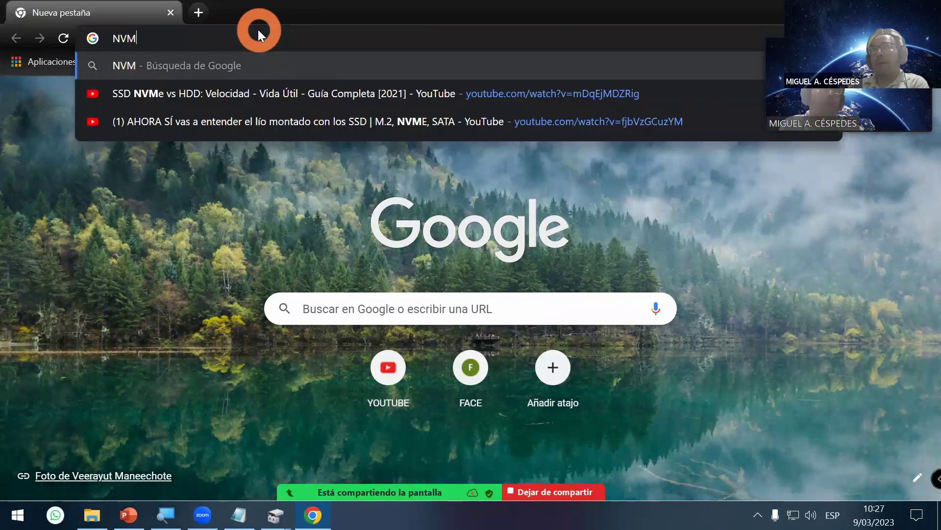
{"action": "type", "text": "E"}
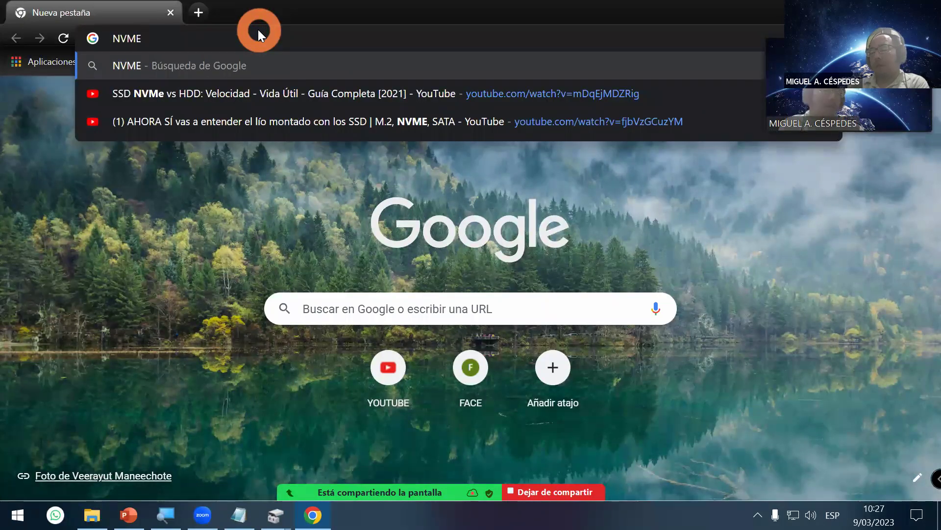
{"action": "type", "text": " SSD Y M"}
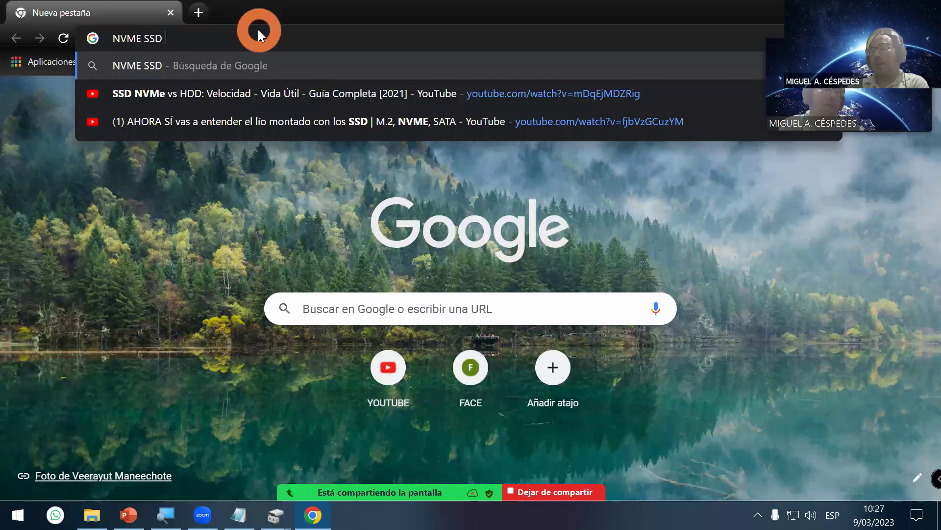
{"action": "type", "text": ".2 SSD"}
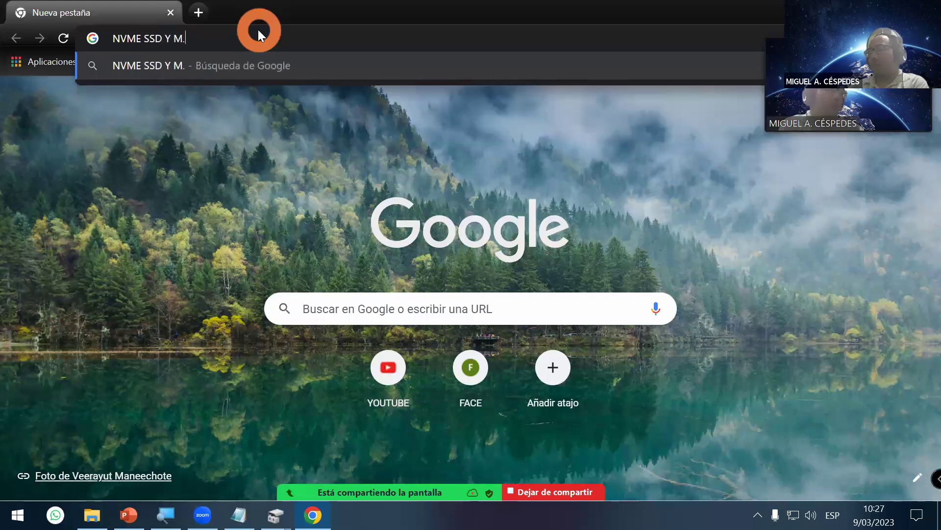
{"action": "key", "text": "Return"}
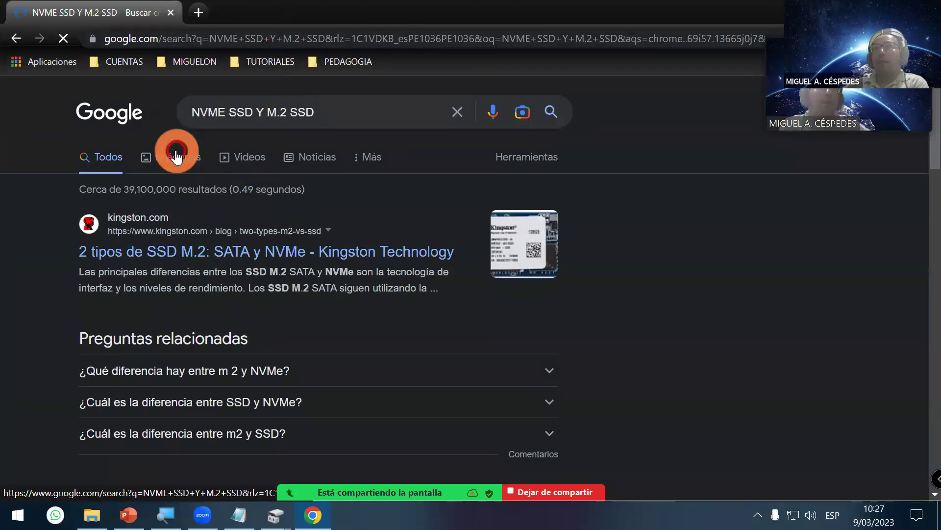
Examine the image results for the search, previewing the Kingston NV1, Western Digital SN550 and Gigabyte 500GB M.2 drives
{"action": "left_click", "coordinate": [176, 155]}
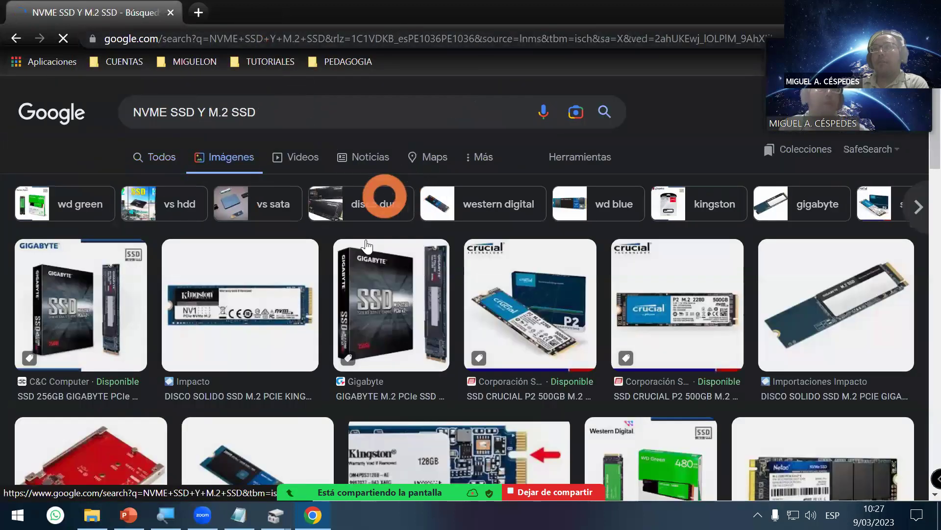
{"action": "left_click", "coordinate": [254, 301]}
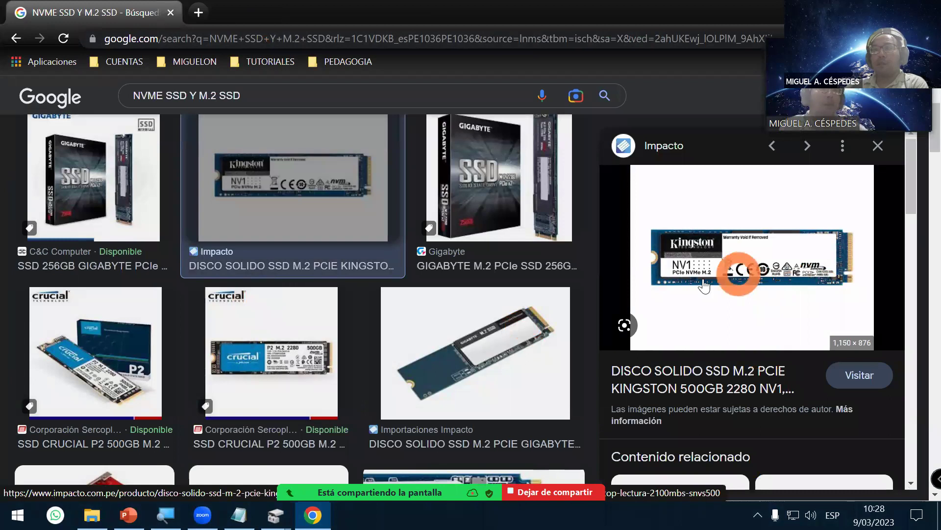
{"action": "scroll", "coordinate": [475, 297], "scroll_direction": "down", "scroll_amount": 5}
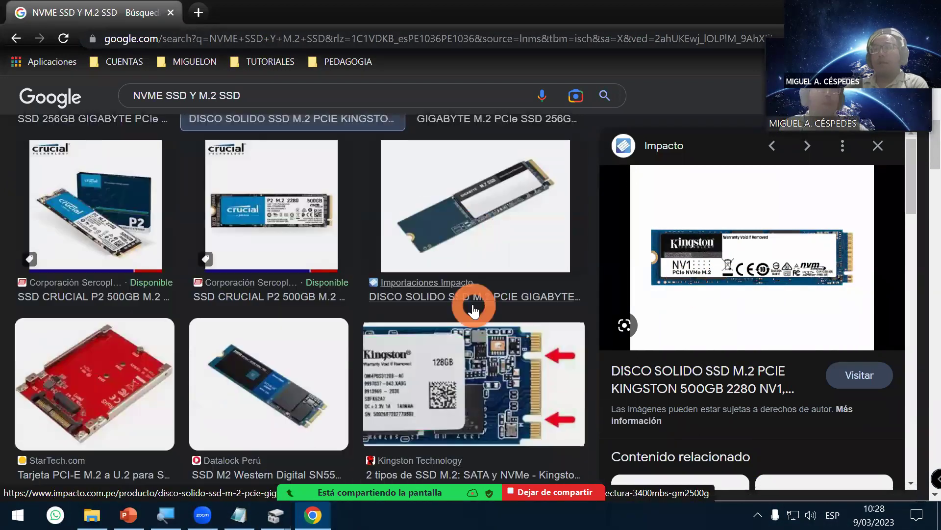
{"action": "left_click", "coordinate": [286, 323]}
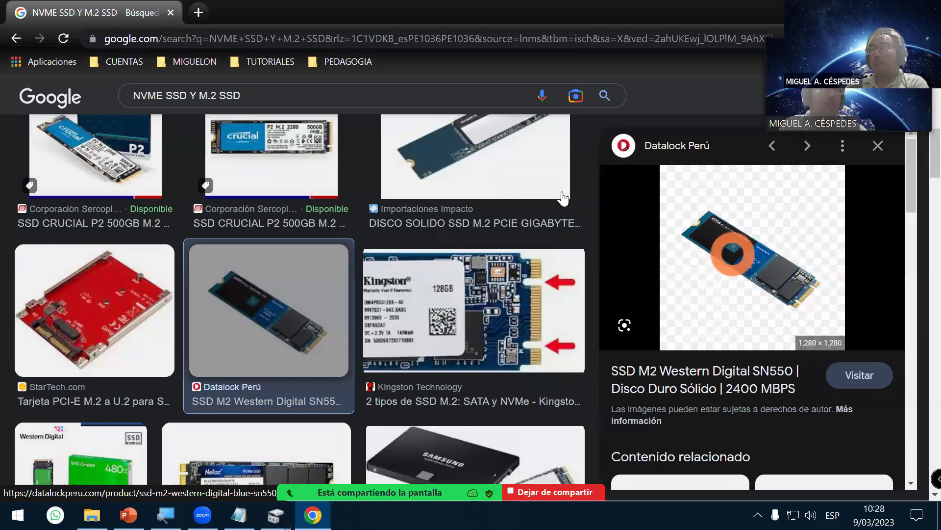
{"action": "left_click", "coordinate": [530, 164]}
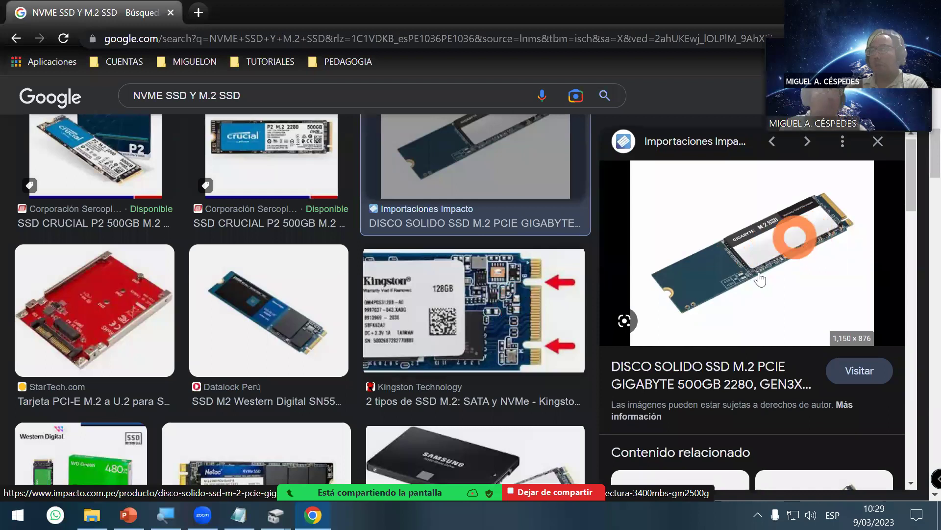
{"action": "scroll", "coordinate": [799, 250], "scroll_direction": "down", "scroll_amount": 5}
{"action": "scroll", "coordinate": [542, 316], "scroll_direction": "down", "scroll_amount": 6}
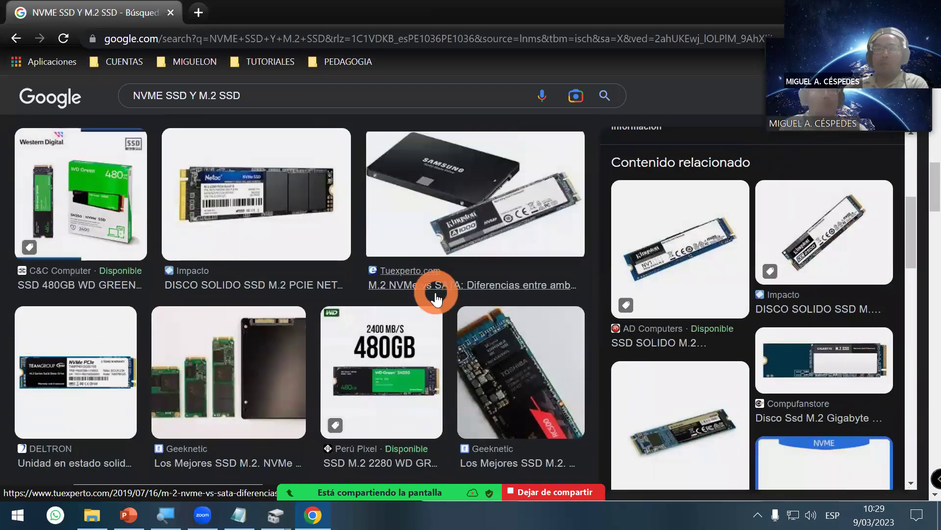
{"action": "scroll", "coordinate": [417, 314], "scroll_direction": "down", "scroll_amount": 10}
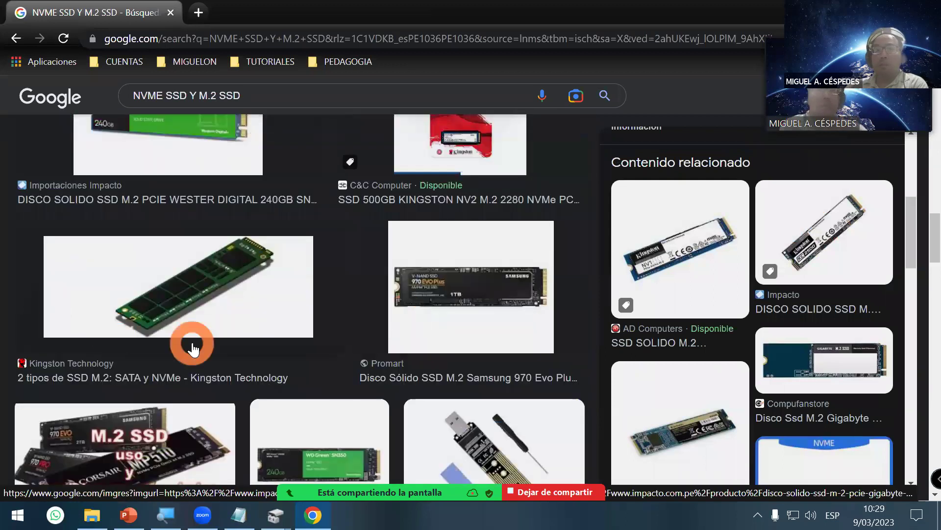
{"action": "scroll", "coordinate": [46, 321], "scroll_direction": "down", "scroll_amount": 2}
{"action": "scroll", "coordinate": [46, 322], "scroll_direction": "down", "scroll_amount": 1}
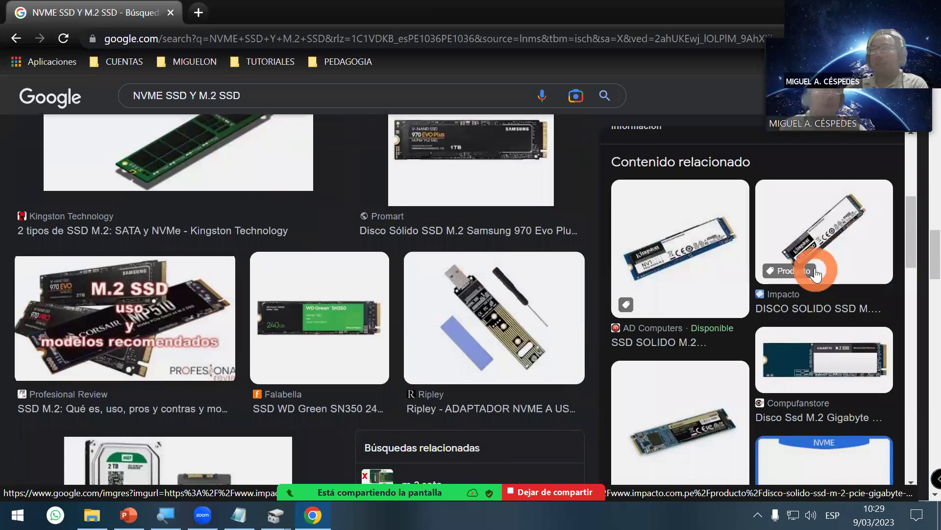
{"action": "left_click", "coordinate": [289, 89]}
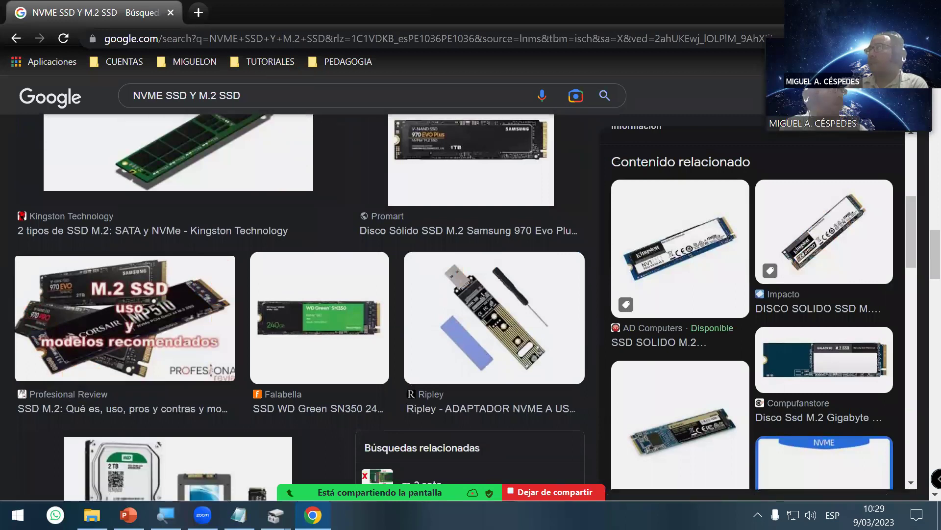
Switch to the Notepad notes and add "BIOS" at the end of the MBR line and "UEFI" at the end of the GPT line, tab-separated
{"action": "left_click", "coordinate": [238, 515]}
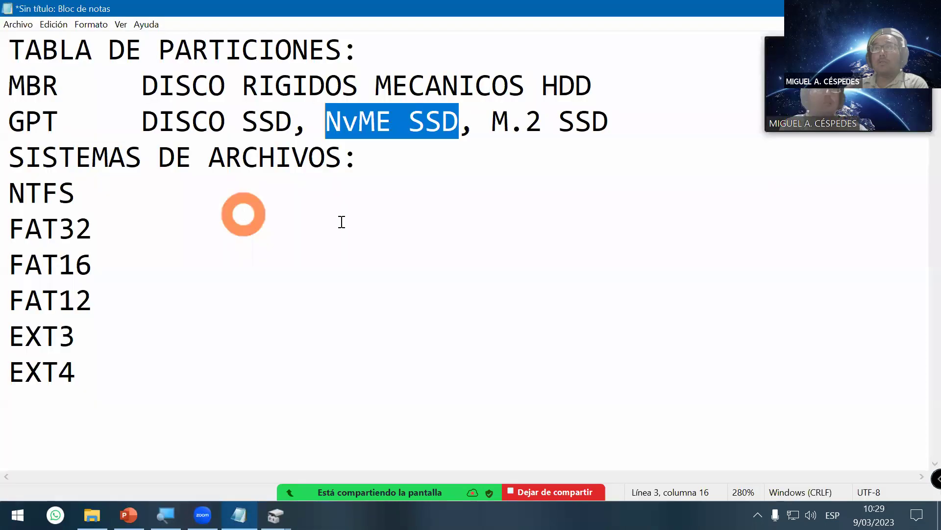
{"action": "left_click", "coordinate": [632, 122]}
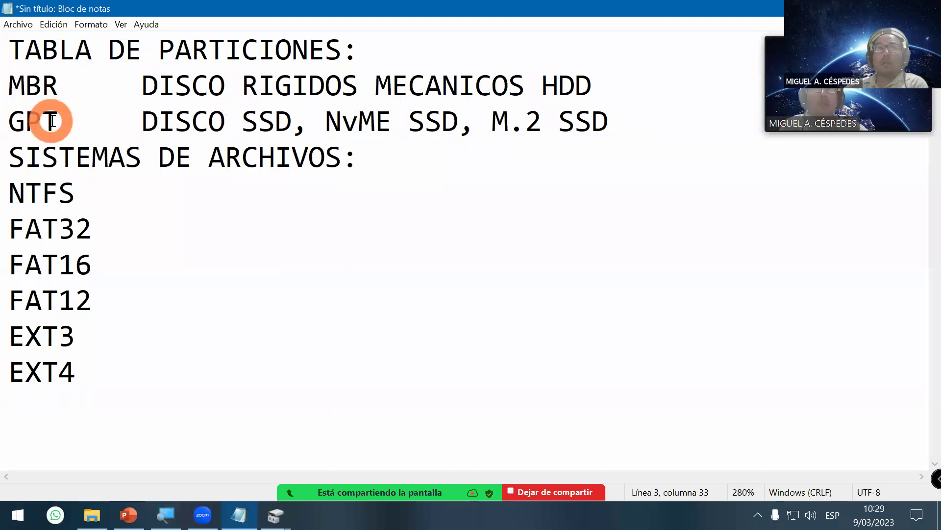
{"action": "mouse_move", "coordinate": [592, 86]}
{"action": "left_mouse_down"}
{"action": "mouse_move", "coordinate": [487, 85]}
{"action": "mouse_move", "coordinate": [579, 89]}
{"action": "left_mouse_up"}
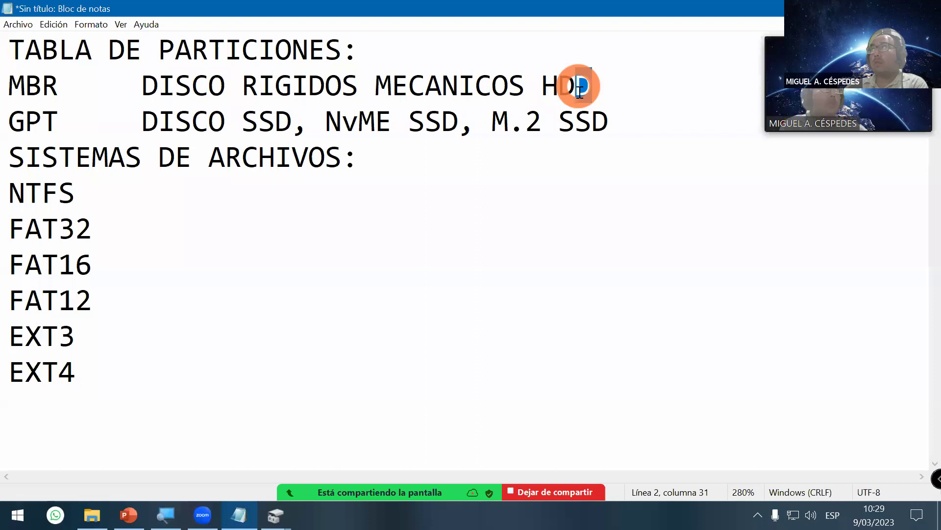
{"action": "left_click", "coordinate": [638, 93]}
{"action": "key", "text": "Tab"}
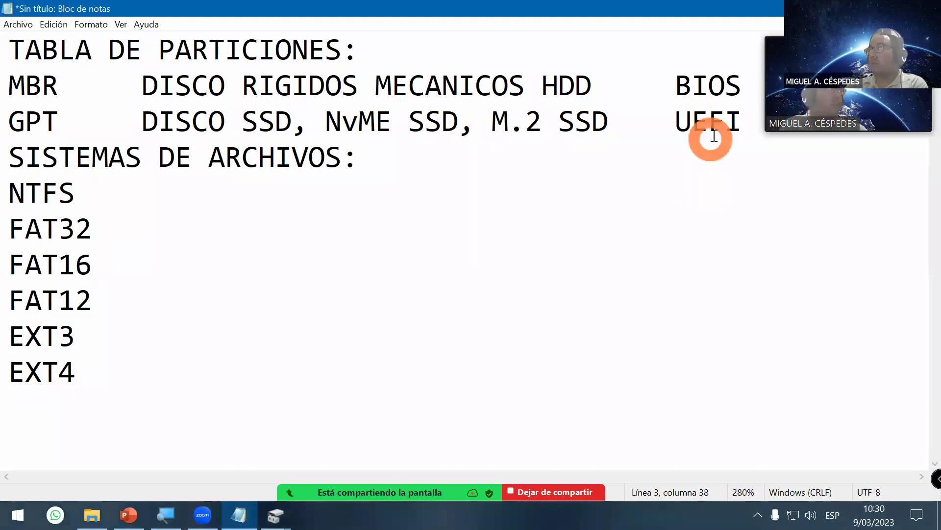
Highlight "UEFI", and extend the highlight to the whole GPT line
{"action": "left_click_drag", "start_coordinate": [741, 119], "coordinate": [673, 119]}
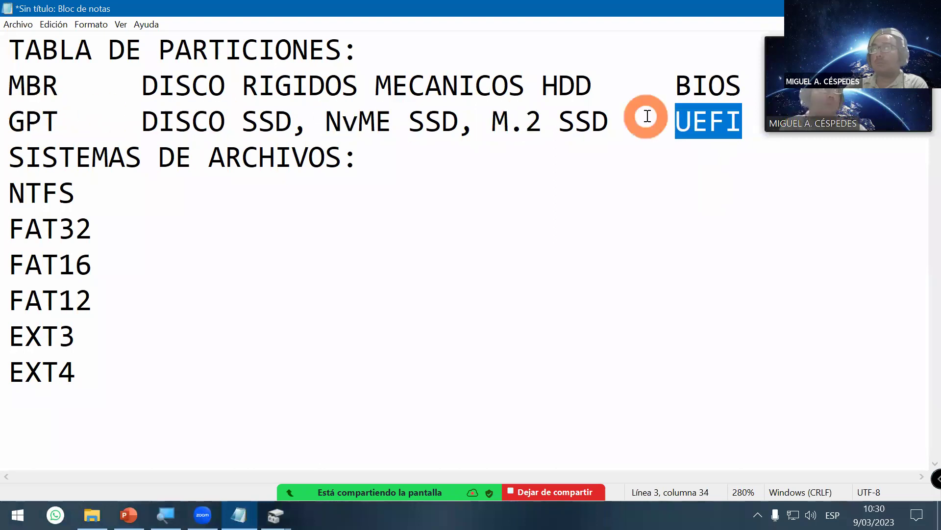
{"action": "left_click_drag", "start_coordinate": [10, 119], "coordinate": [742, 119]}
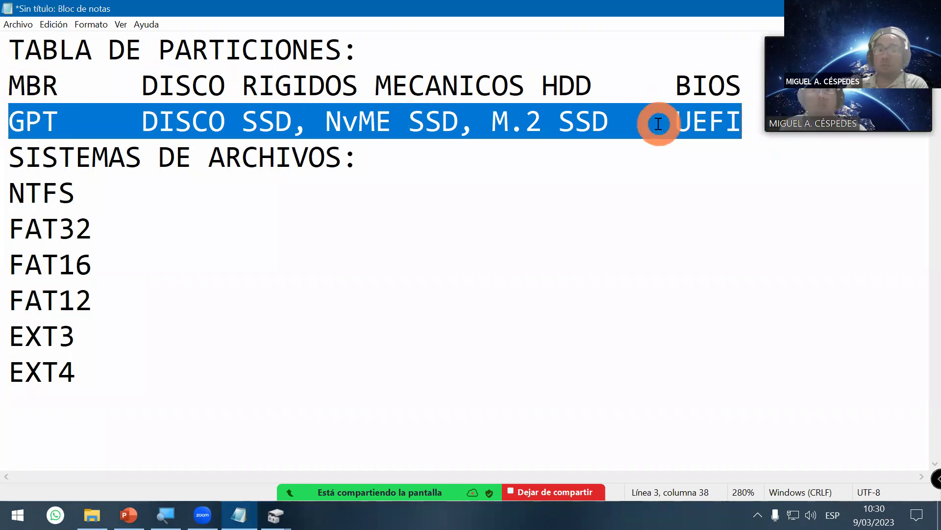
Highlight the whole GPT line in the notes, highlight only the word "GPT", and clear the highlight
{"action": "left_click", "coordinate": [455, 150]}
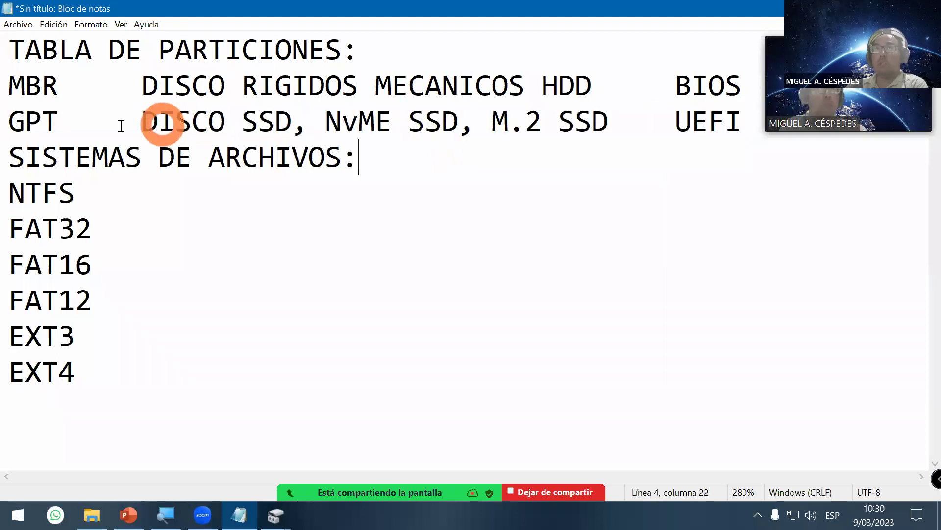
{"action": "left_click_drag", "start_coordinate": [10, 121], "coordinate": [738, 121]}
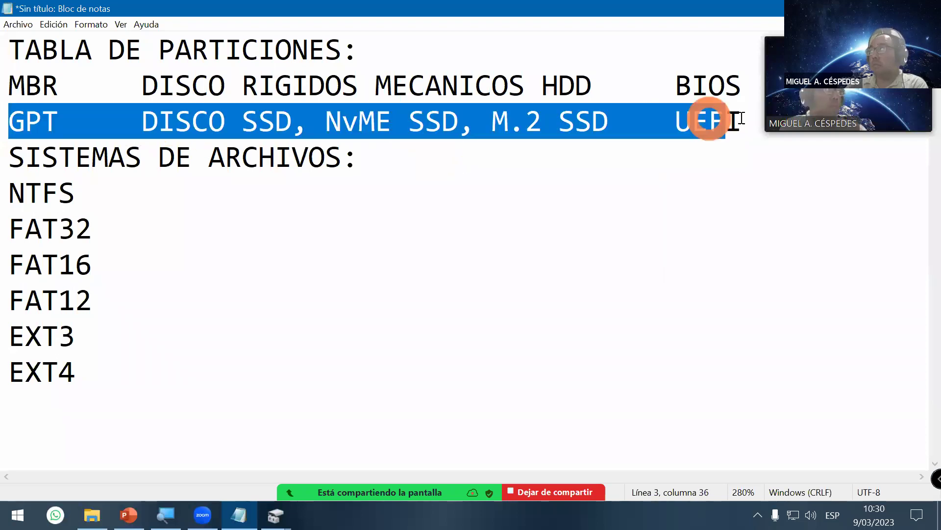
{"action": "left_click", "coordinate": [742, 121]}
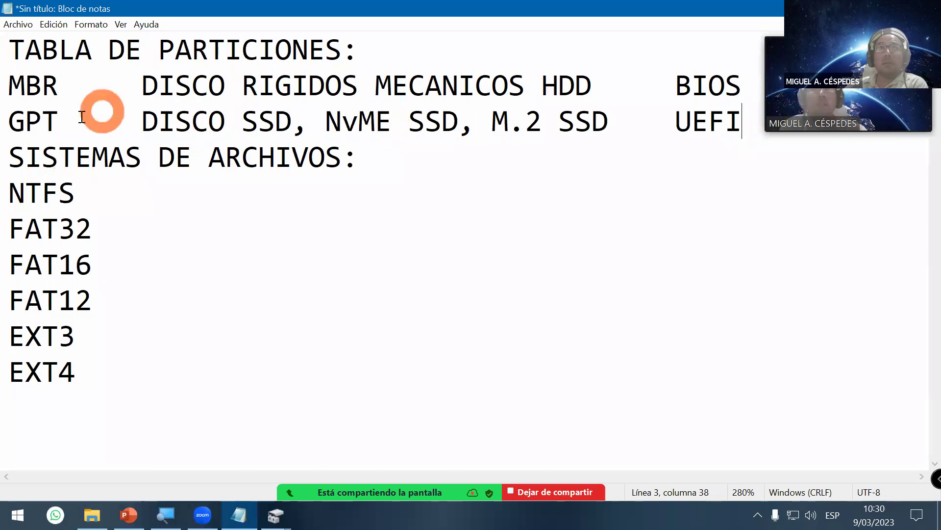
{"action": "left_click_drag", "start_coordinate": [68, 122], "coordinate": [3, 121]}
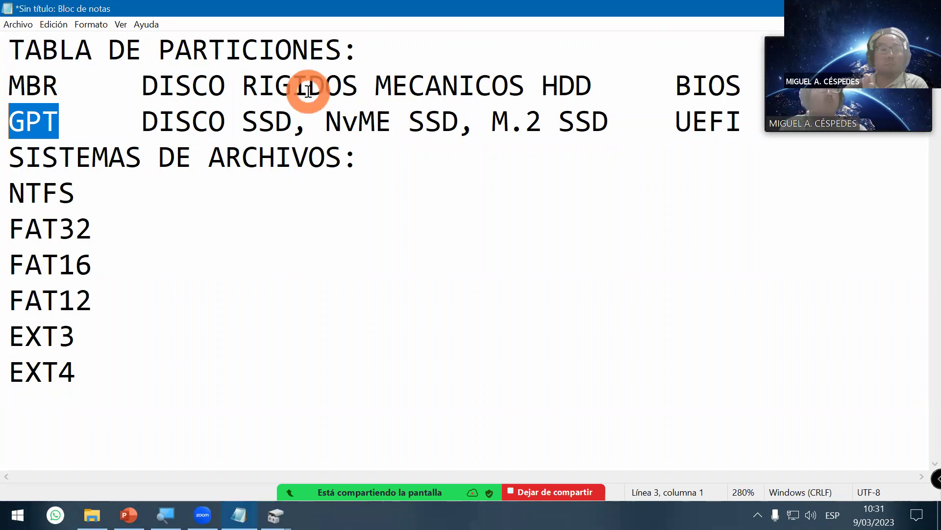
{"action": "left_click", "coordinate": [288, 268]}
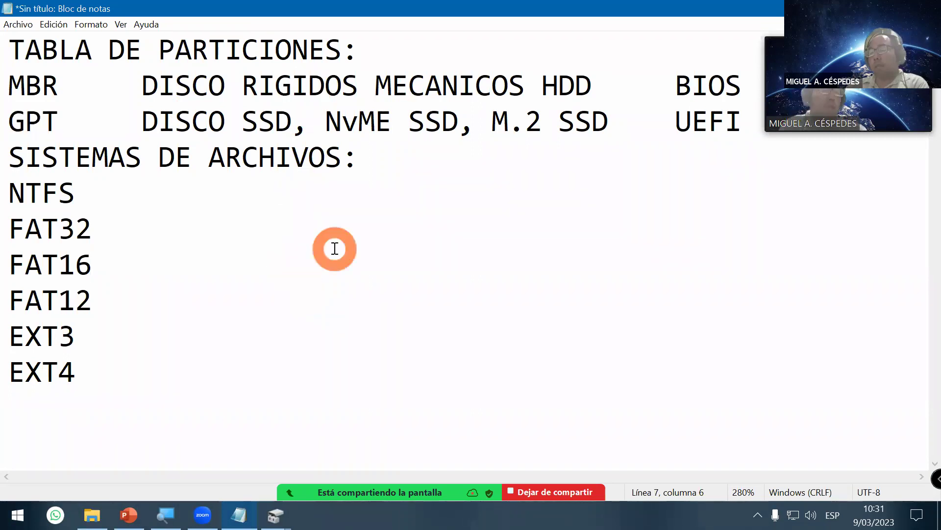
Save the notes on the Desktop as "CONCEPTOS DE HDD" and close Notepad
{"action": "key", "text": "ctrl+s"}
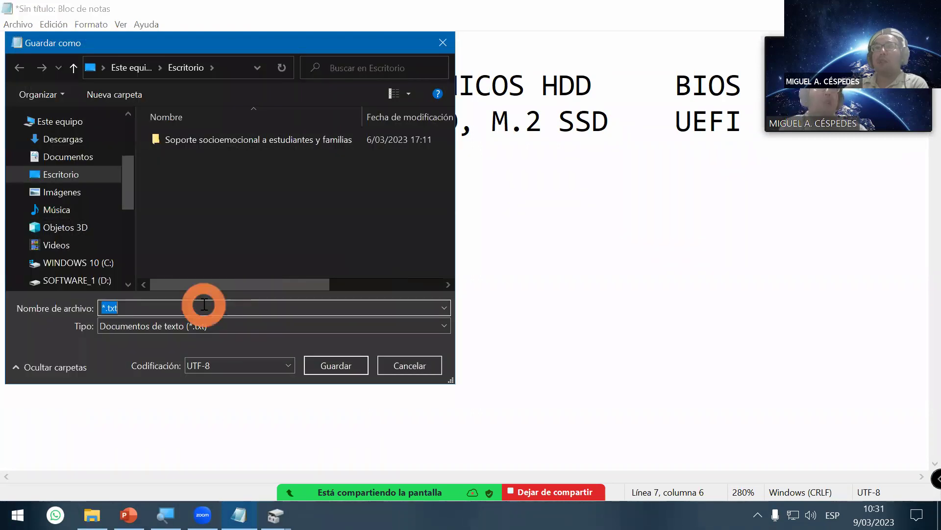
{"action": "type", "text": "CONCEPTOS DE"}
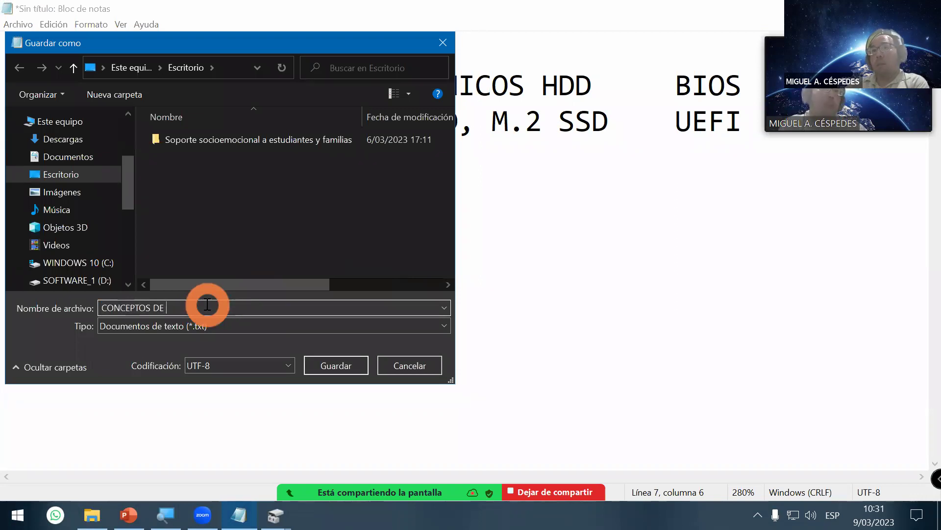
{"action": "type", "text": " HDD"}
{"action": "key", "text": "Return"}
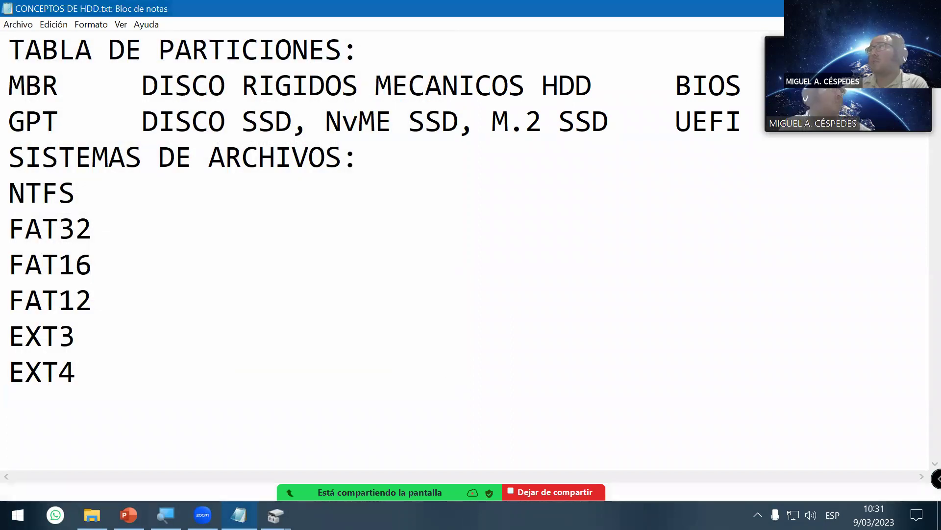
{"action": "key", "text": "alt+F4"}
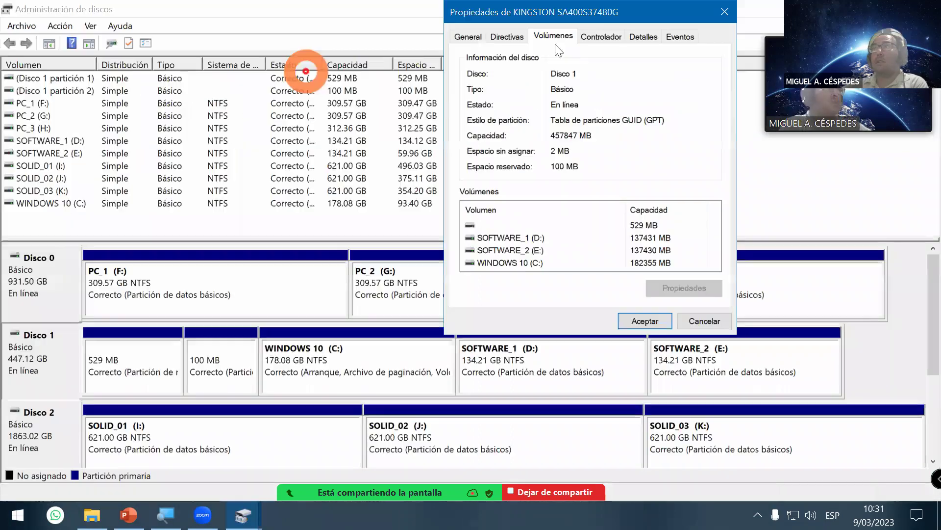
Close the Kingston disk properties and Disk Management, and reopen Disk Management in a maximized window
{"action": "left_click", "coordinate": [717, 13]}
{"action": "key", "text": "alt+F4"}
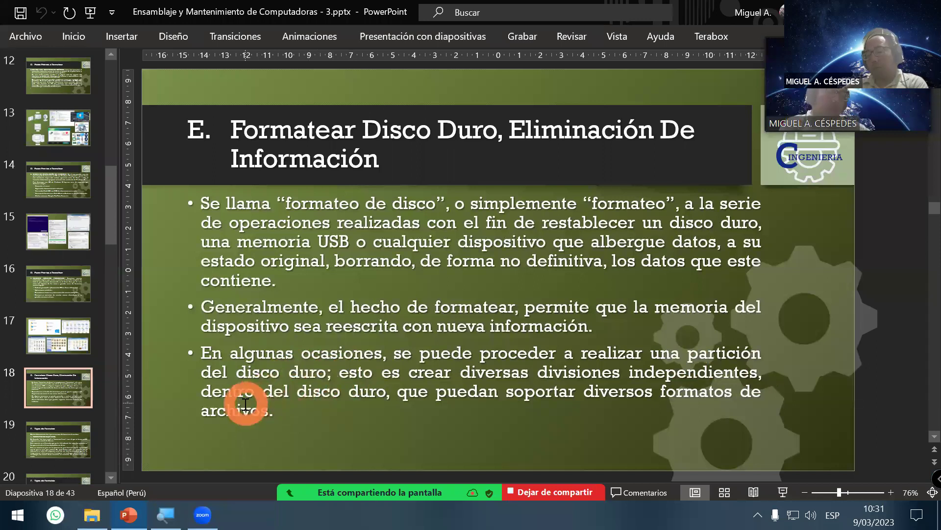
{"action": "key", "text": "super+x"}
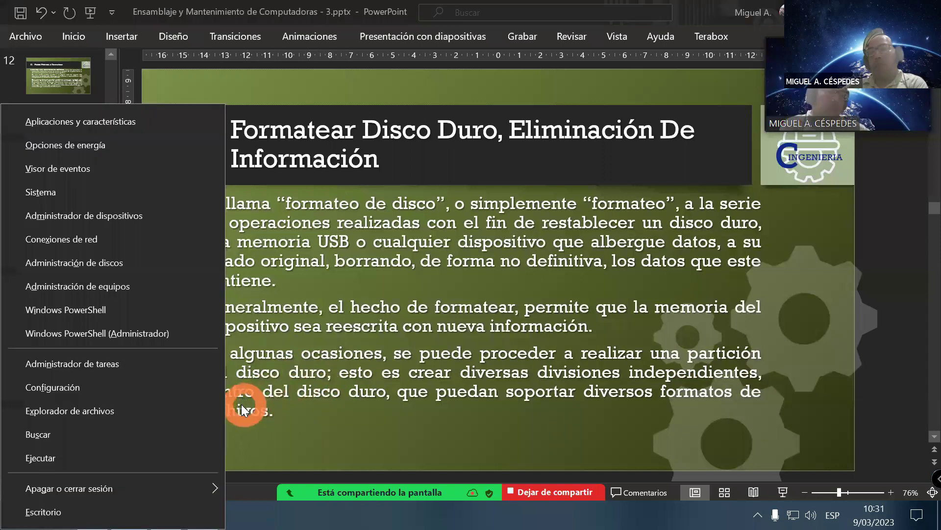
{"action": "left_click", "coordinate": [133, 261]}
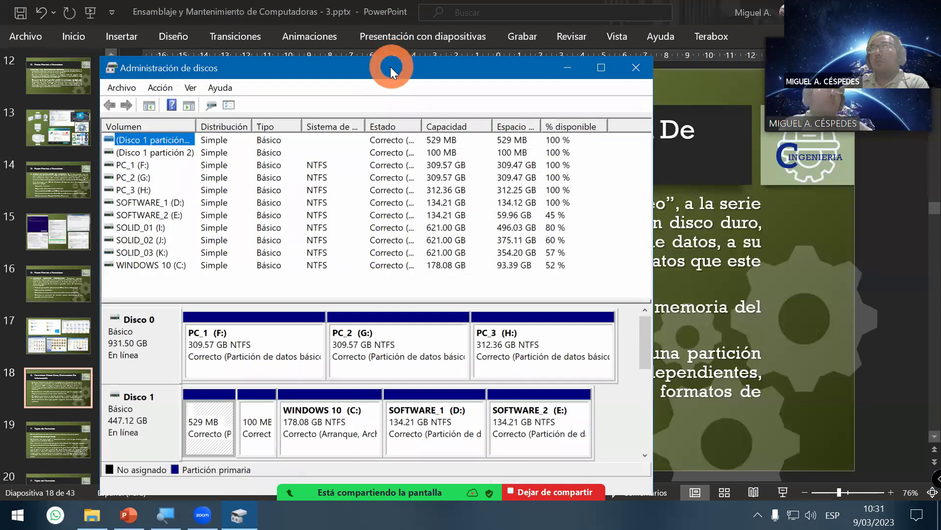
{"action": "double_click", "coordinate": [391, 67]}
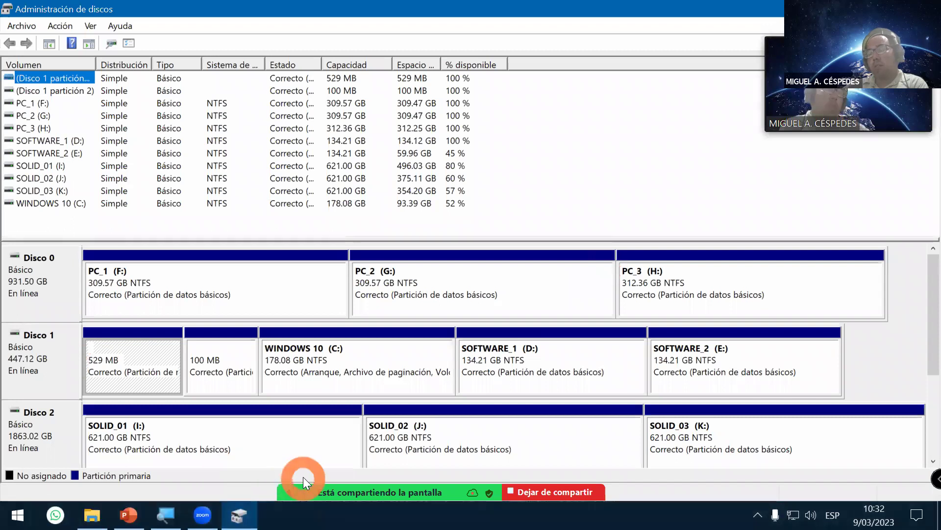
Select partitions on Disks 0, 1 and 2, and check the partition style in Disk 0's volume properties
{"action": "left_click", "coordinate": [214, 299]}
{"action": "left_click", "coordinate": [219, 374]}
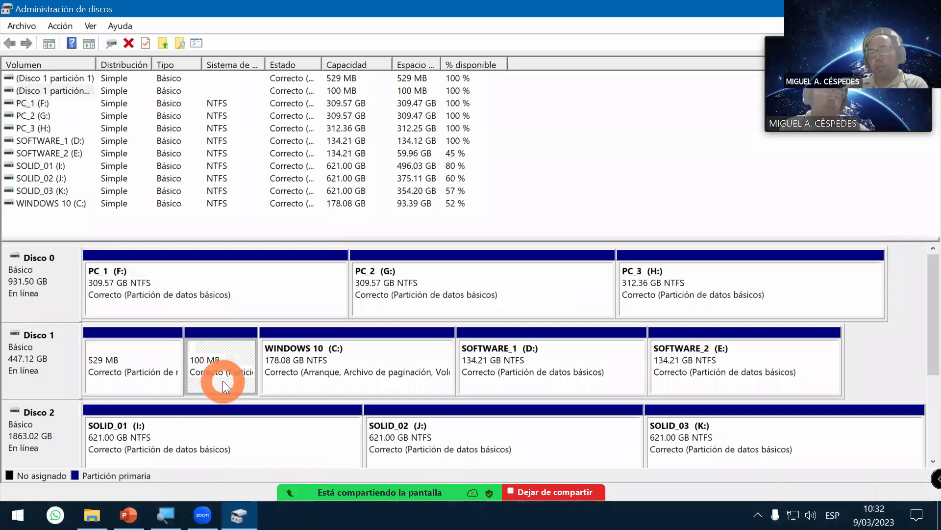
{"action": "left_click", "coordinate": [314, 432]}
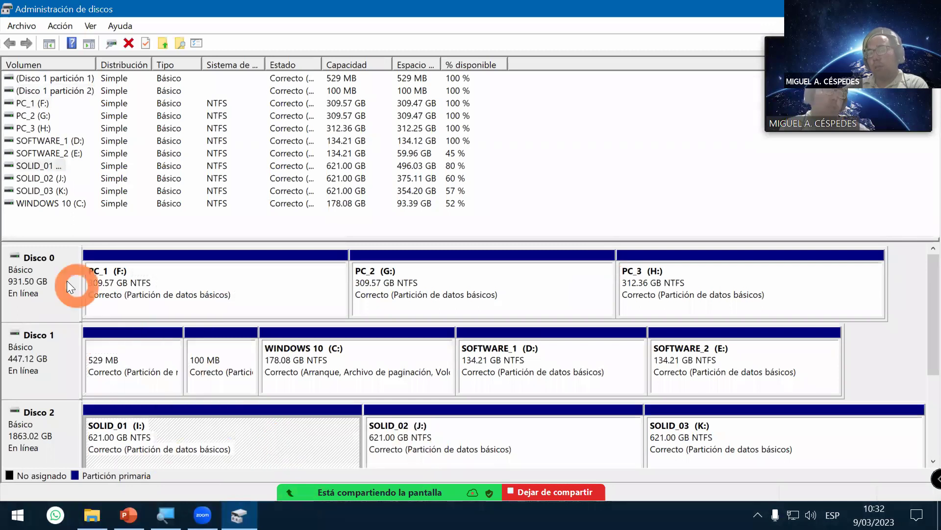
{"action": "right_click", "coordinate": [45, 278]}
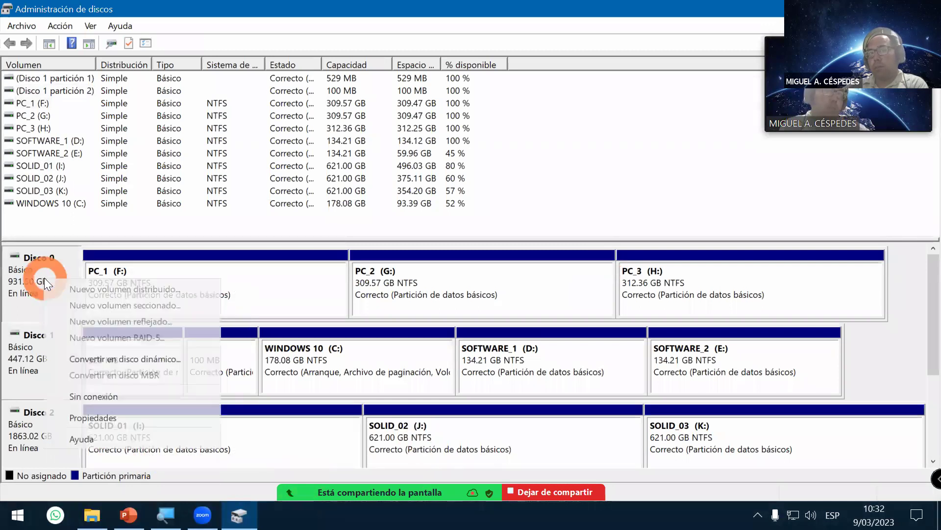
{"action": "left_click", "coordinate": [130, 417]}
{"action": "left_click", "coordinate": [192, 113]}
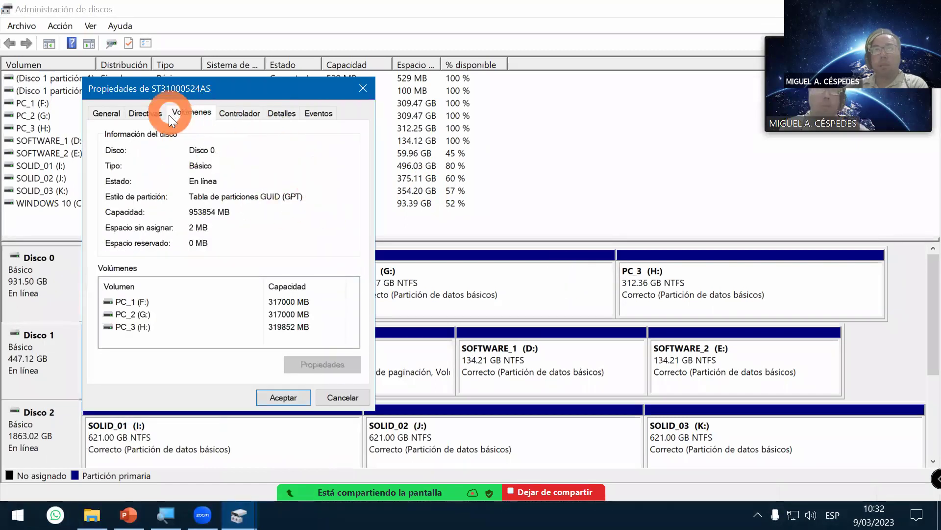
{"action": "left_click", "coordinate": [362, 88]}
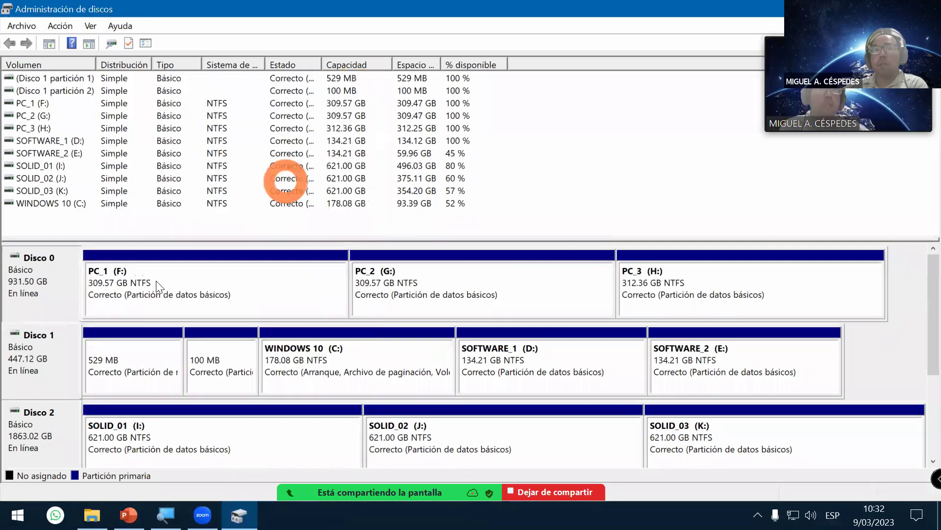
View the driver and volume properties of Disk 1, and close its properties
{"action": "right_click", "coordinate": [34, 341]}
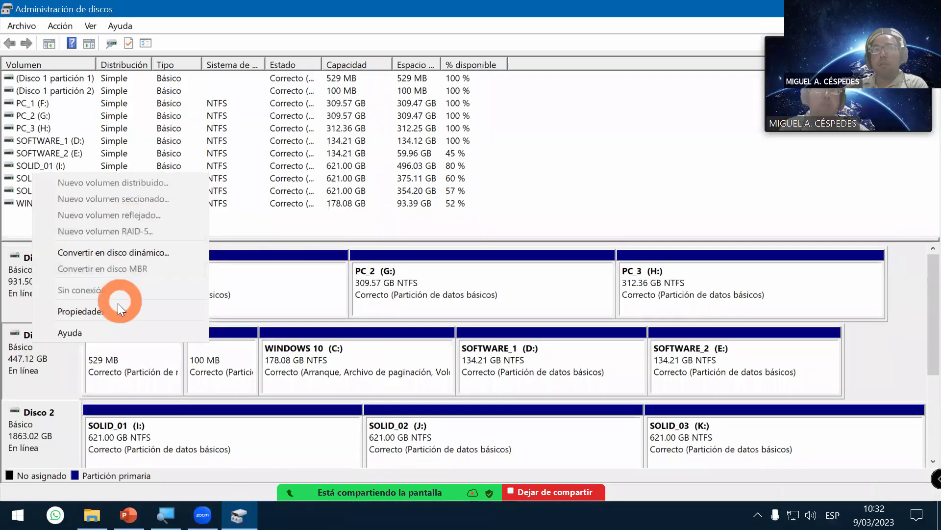
{"action": "left_click", "coordinate": [116, 310]}
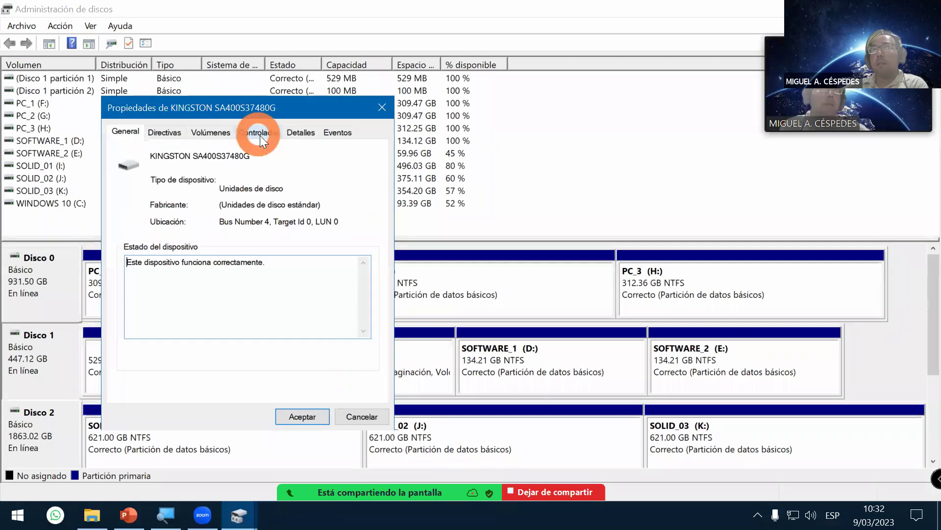
{"action": "left_click", "coordinate": [258, 131]}
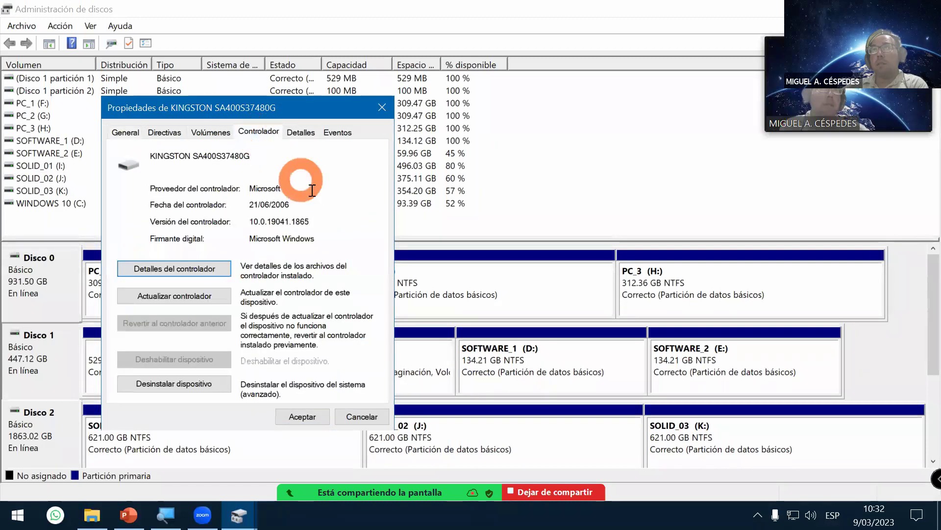
{"action": "left_click", "coordinate": [212, 133]}
{"action": "left_click", "coordinate": [381, 107]}
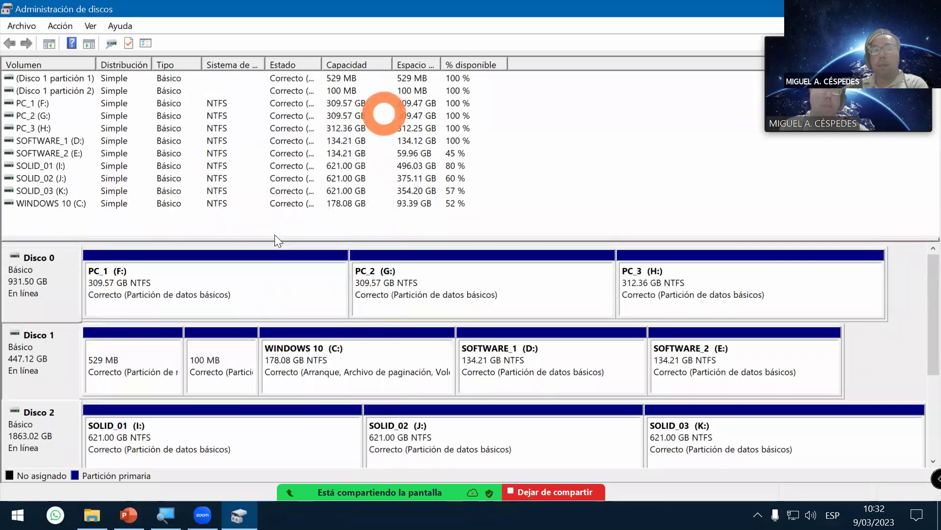
Check the partition style in Disk 2's volume properties, and close the properties and Disk Management
{"action": "right_click", "coordinate": [35, 427]}
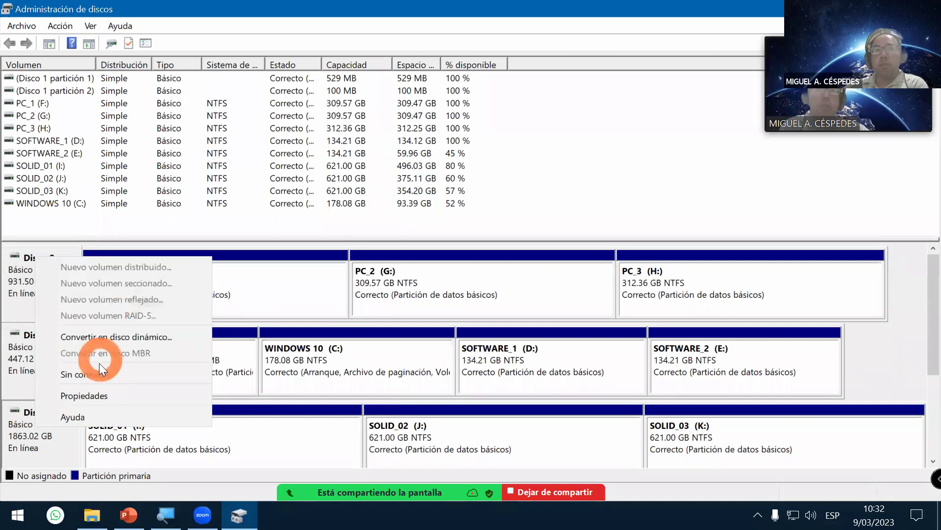
{"action": "left_click", "coordinate": [101, 395]}
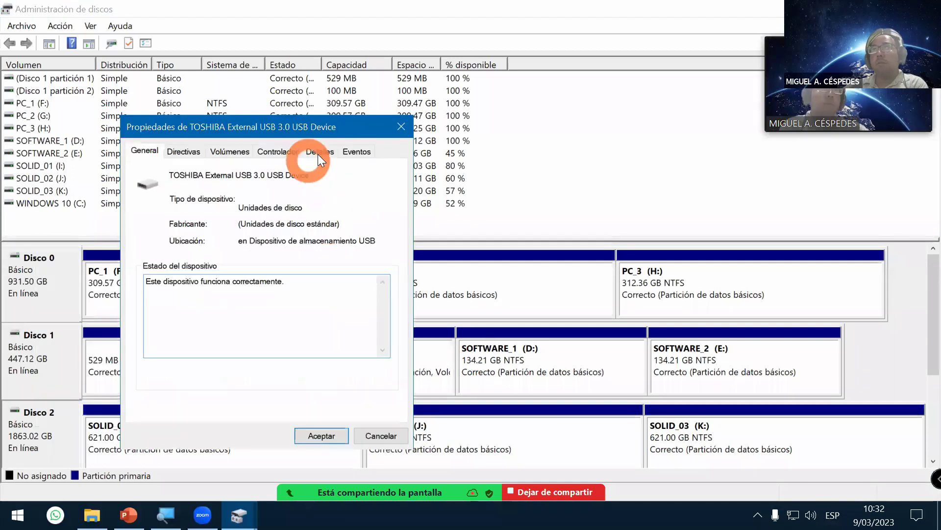
{"action": "left_click", "coordinate": [278, 152]}
{"action": "left_click", "coordinate": [228, 152]}
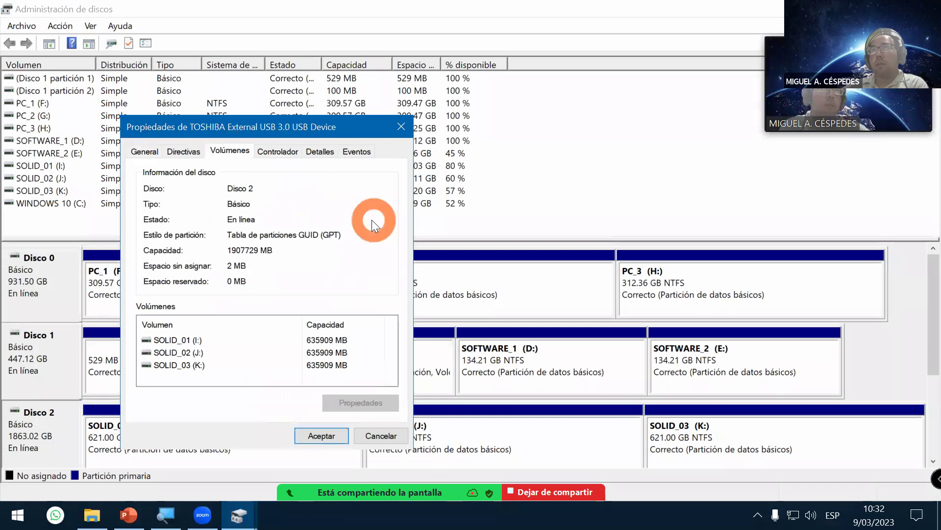
{"action": "left_click", "coordinate": [402, 127]}
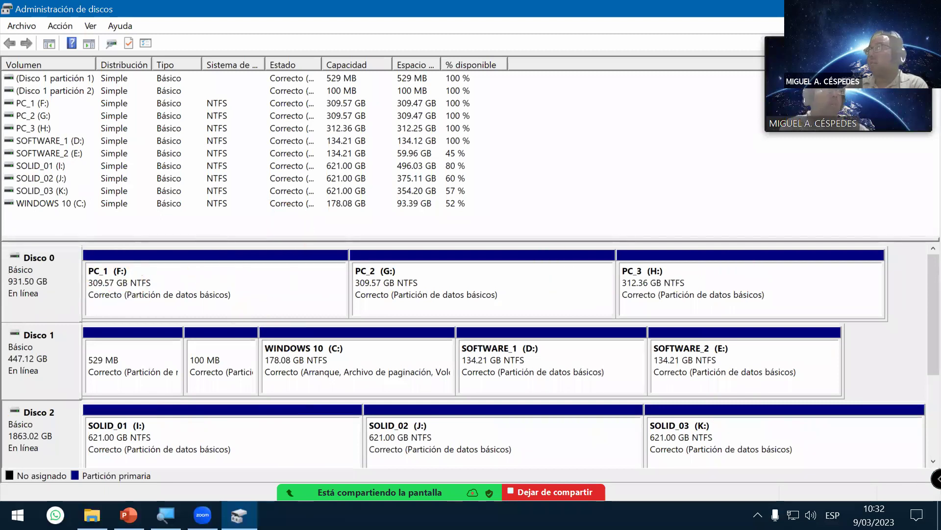
{"action": "key", "text": "alt+F4"}
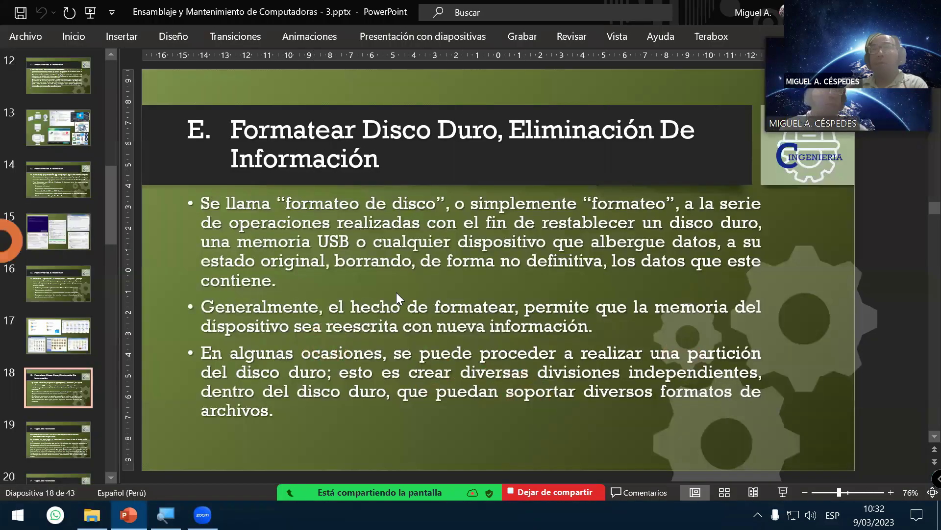
Go to slide 19, "Tipos de Formateo", and save the presentation
{"action": "left_click", "coordinate": [61, 428]}
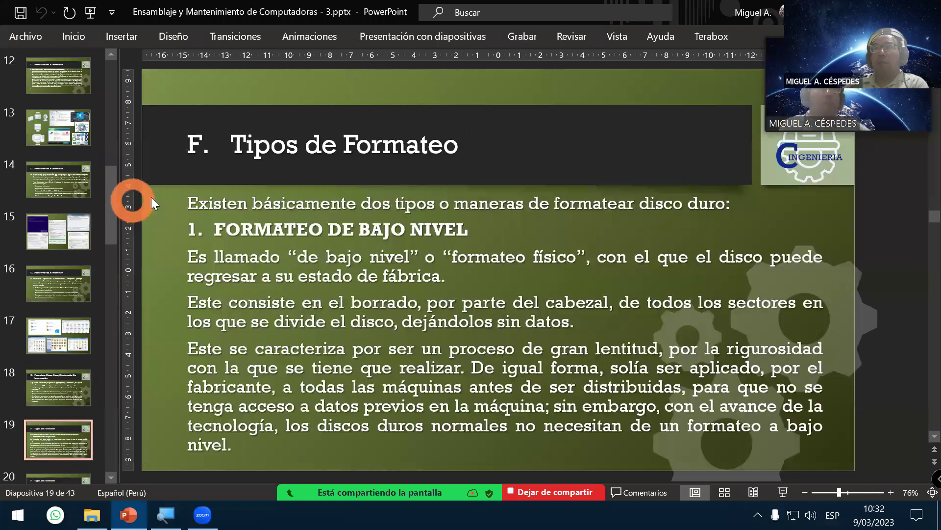
{"action": "left_click_drag", "start_coordinate": [109, 175], "coordinate": [103, 238]}
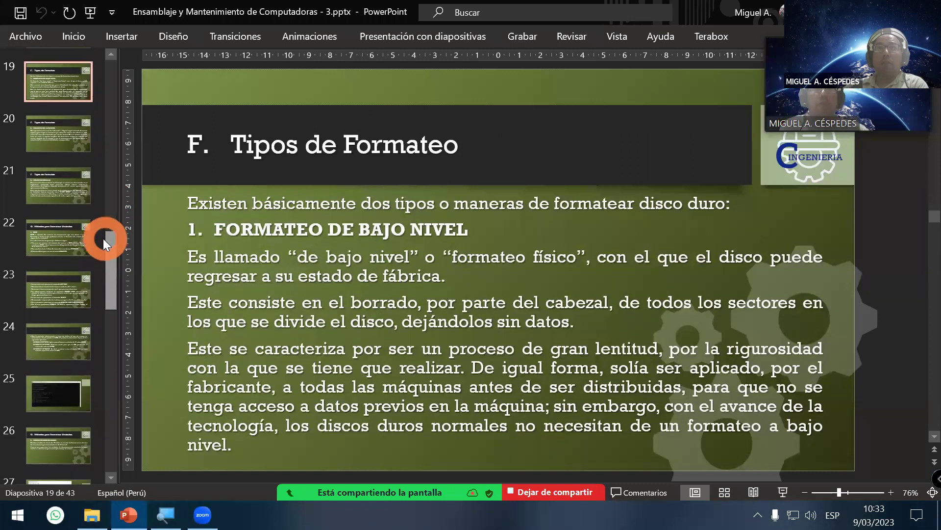
{"action": "left_click", "coordinate": [20, 13]}
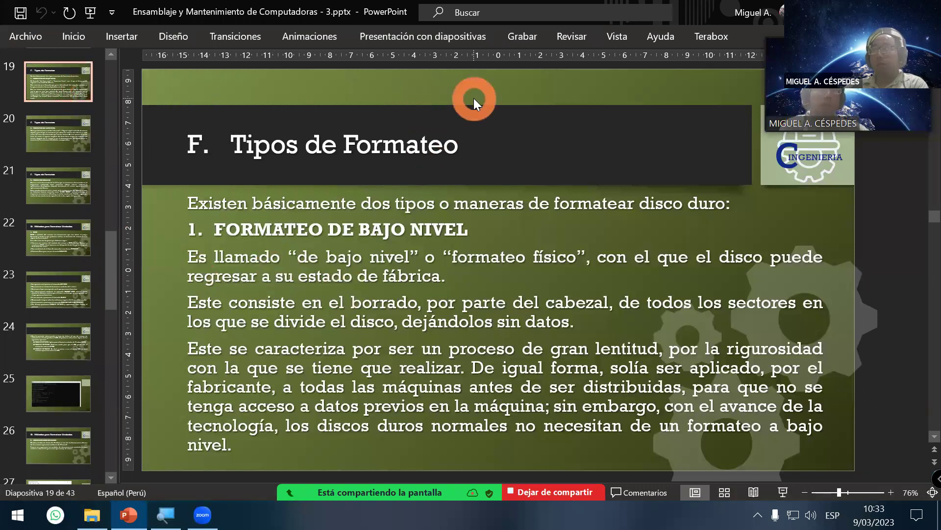
Open Paint and paste the screen capture of the presentation onto the canvas
{"action": "key", "text": "super"}
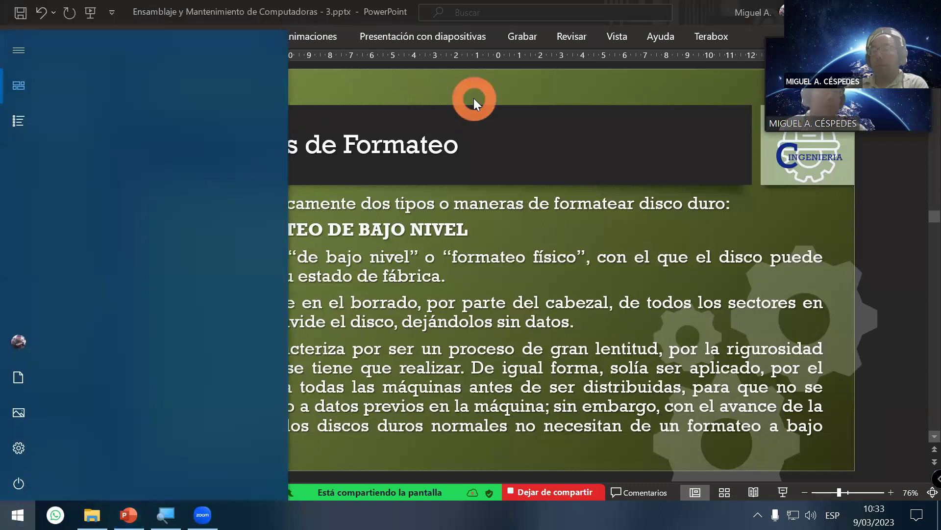
{"action": "type", "text": "PAIN"}
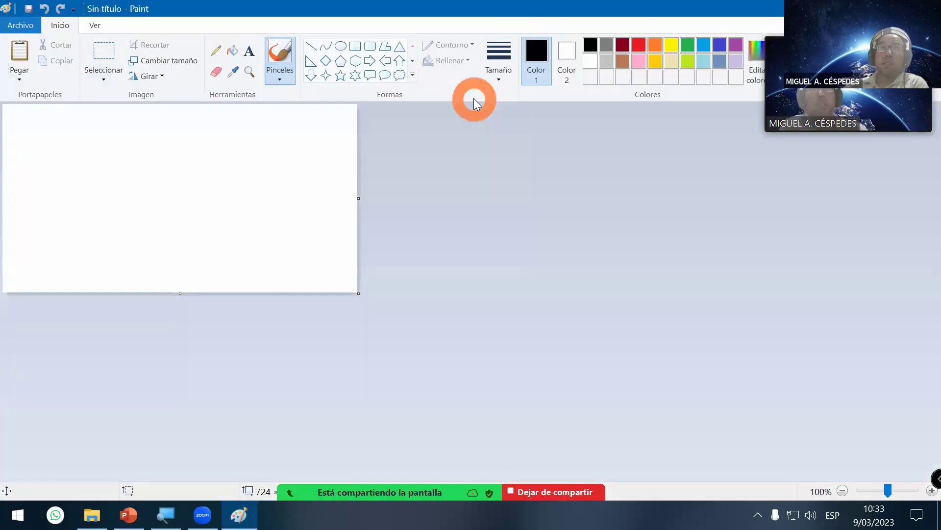
{"action": "left_click", "coordinate": [8, 62]}
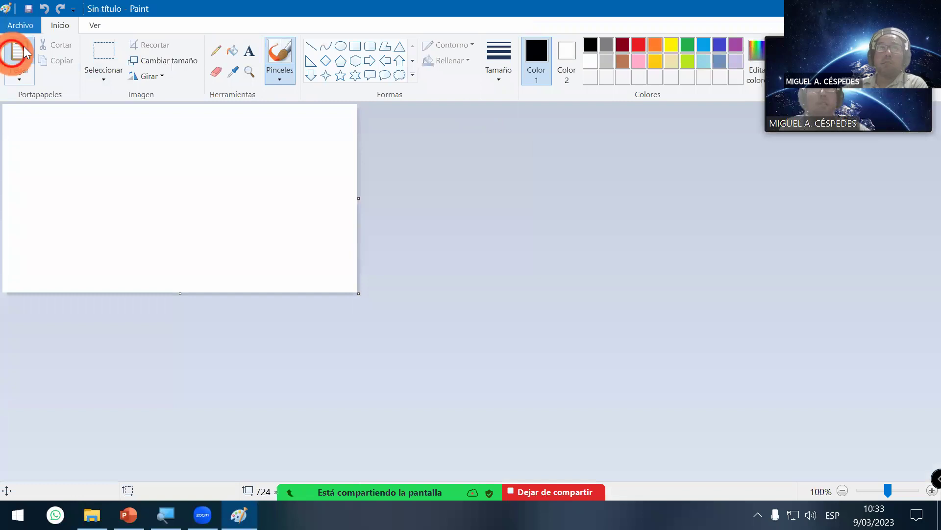
Save the pasted capture to the Desktop (Escritorio) as 01 in JPEG format, and close Paint and the presentation
{"action": "left_click", "coordinate": [31, 26]}
{"action": "mouse_move", "coordinate": [110, 142]}
{"action": "left_click", "coordinate": [251, 113]}
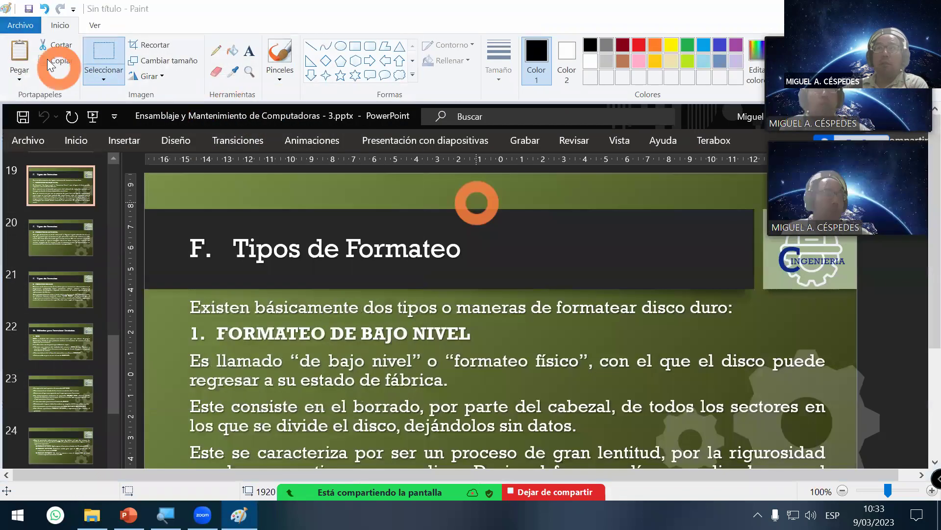
{"action": "left_click", "coordinate": [74, 143]}
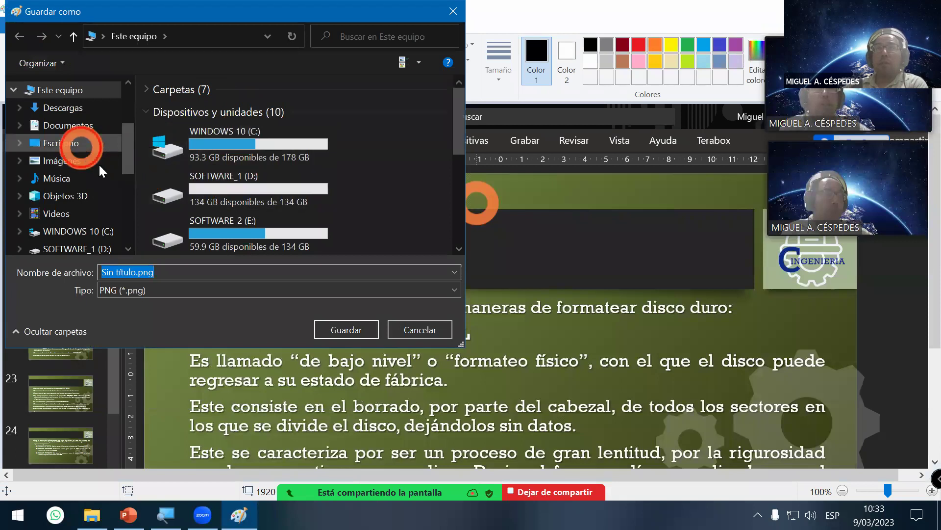
{"action": "left_click", "coordinate": [225, 269]}
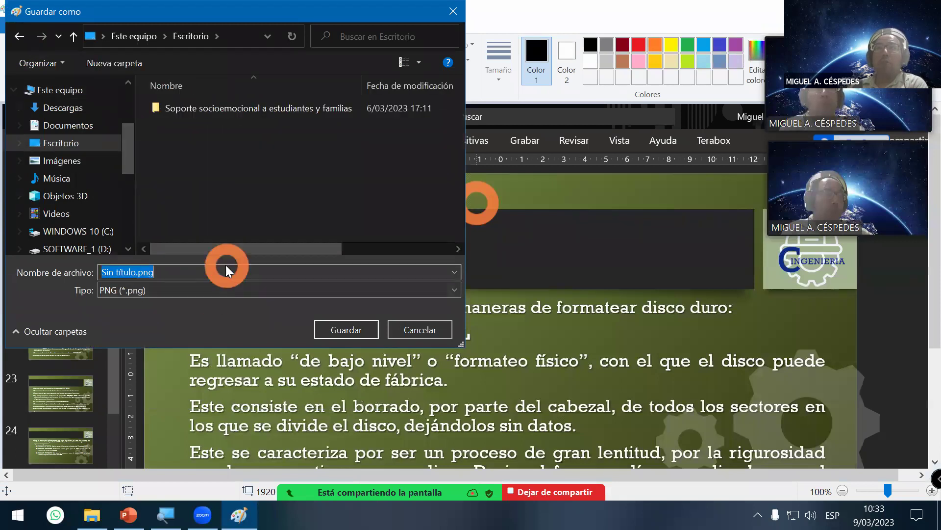
{"action": "type", "text": "01"}
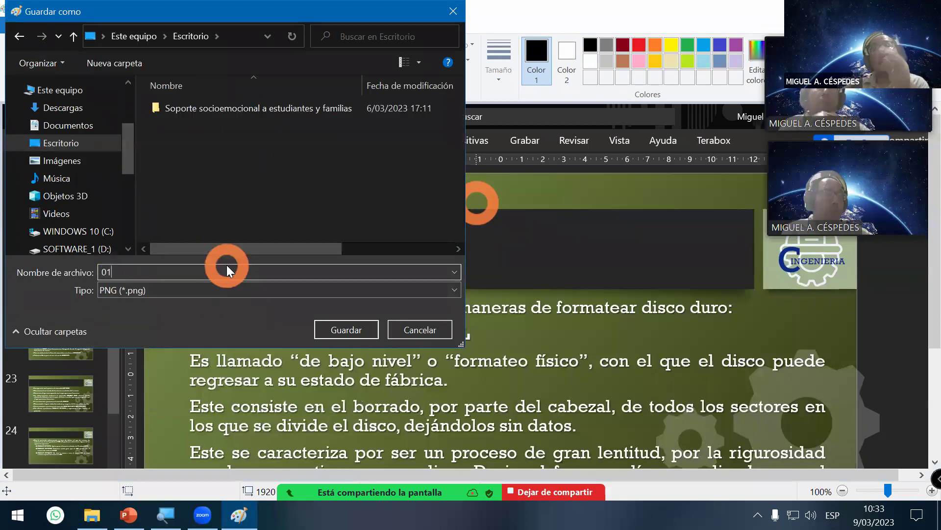
{"action": "left_click", "coordinate": [213, 296]}
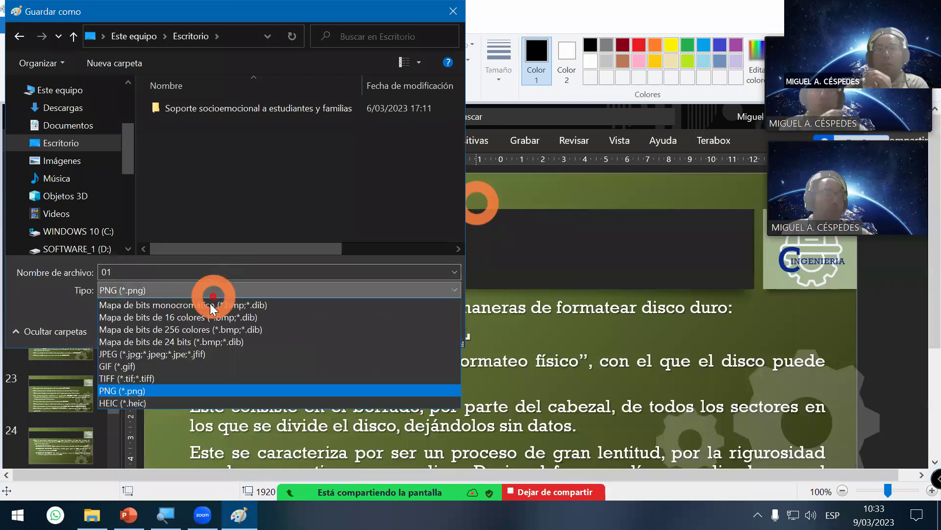
{"action": "left_click", "coordinate": [194, 354]}
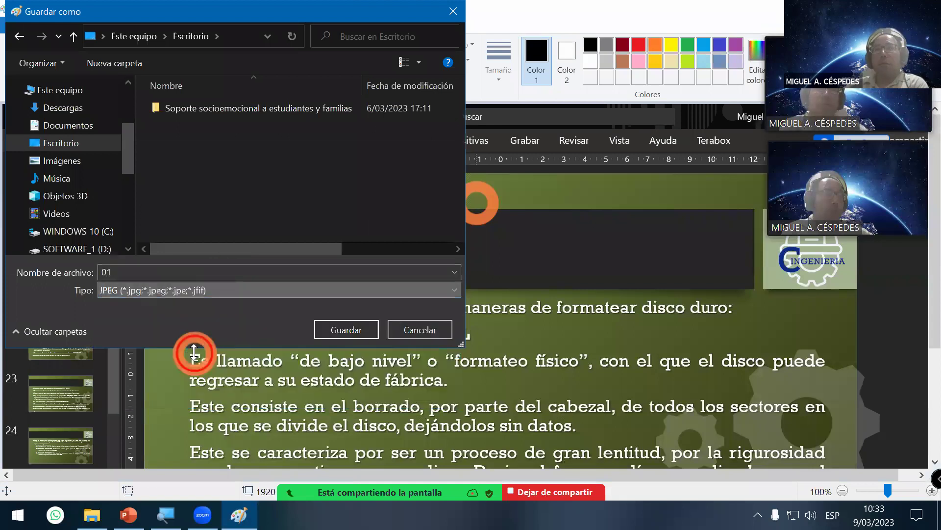
{"action": "left_click", "coordinate": [357, 331]}
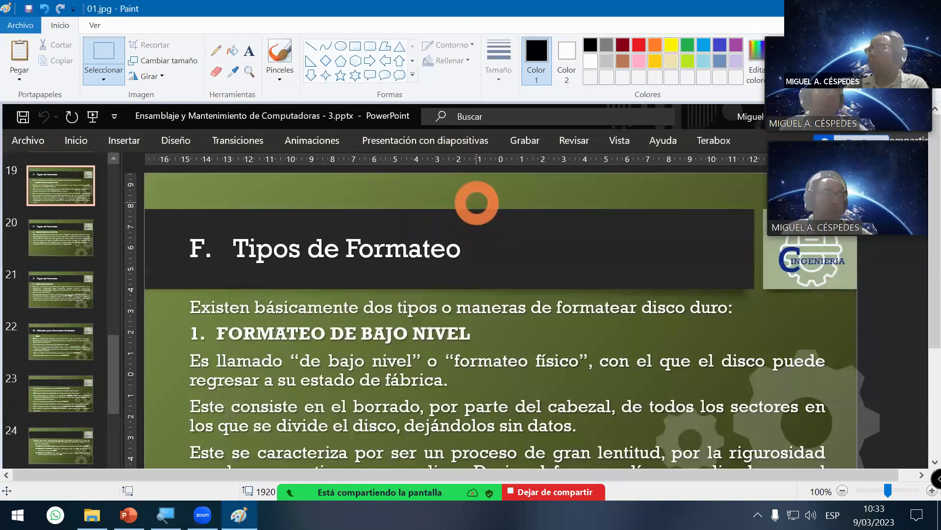
{"action": "key", "text": "alt+F4"}
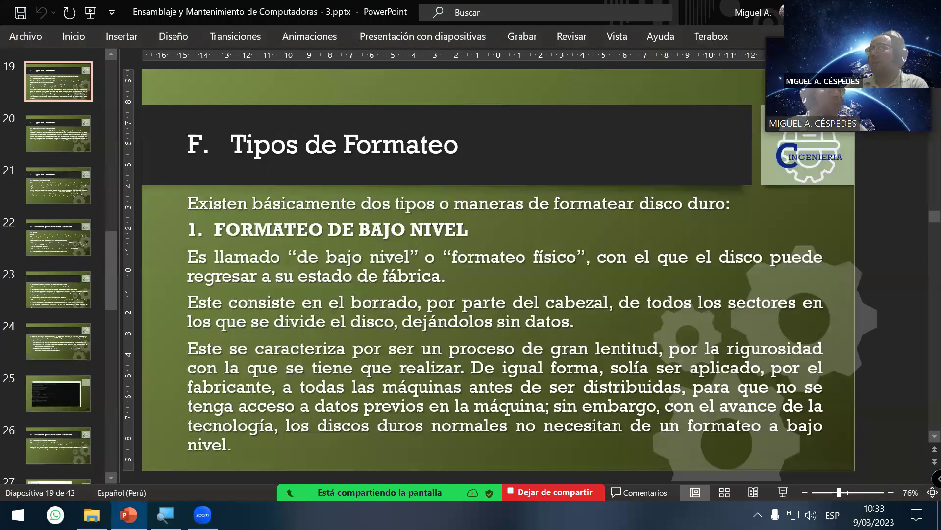
{"action": "key", "text": "alt+F4"}
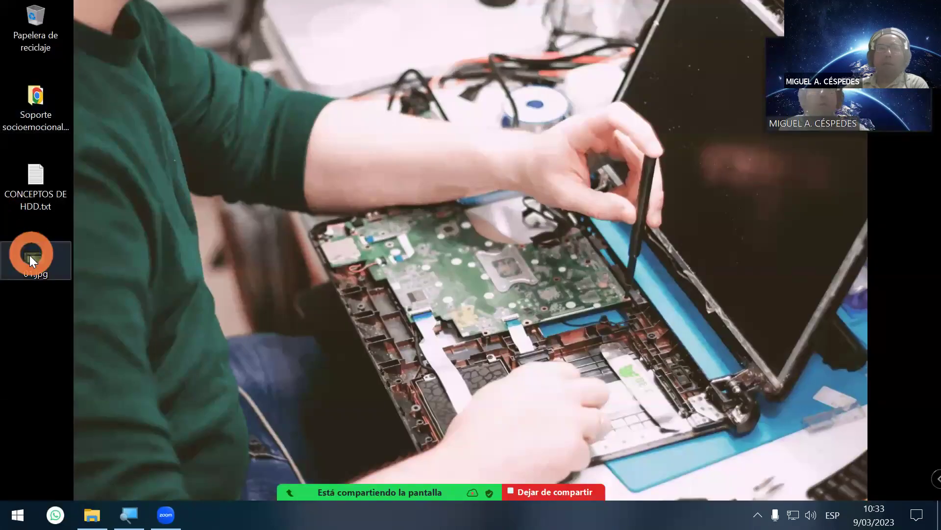
Move 01.jpg from the desktop to the "02 - REPARACIÓN DE EQUIPOS DE COMPUTO" folder under 009_CURSOS_2023-FEBRERO-MARZO on SOLID_03 (K:)
{"action": "right_click", "coordinate": [30, 263]}
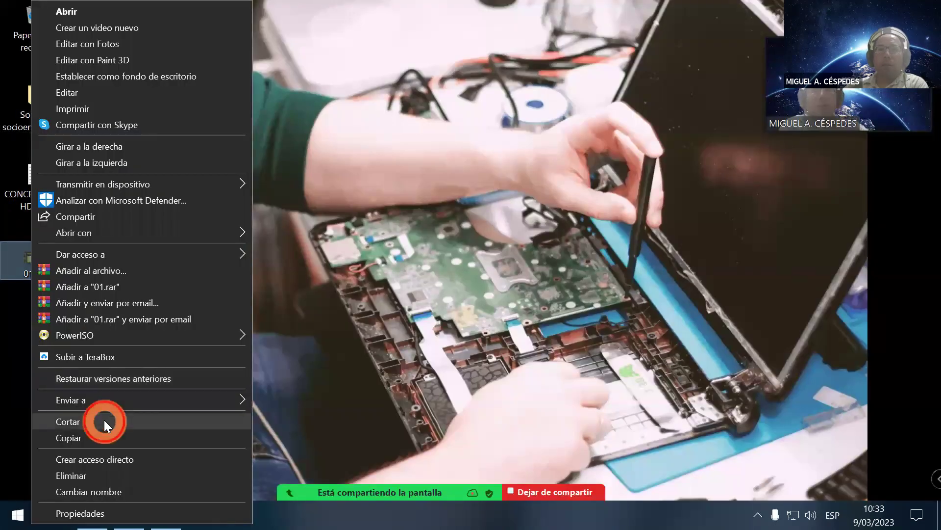
{"action": "left_click", "coordinate": [104, 420]}
{"action": "key", "text": "super+e"}
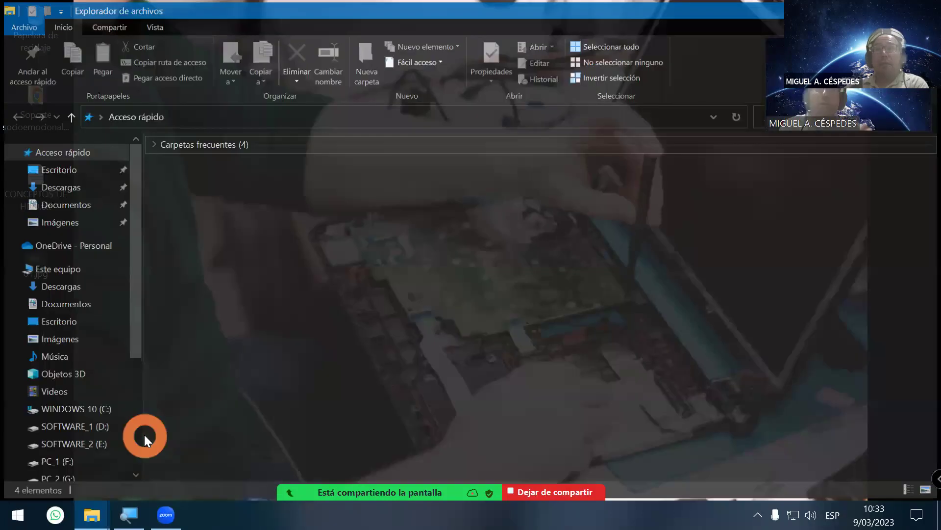
{"action": "left_click", "coordinate": [84, 270]}
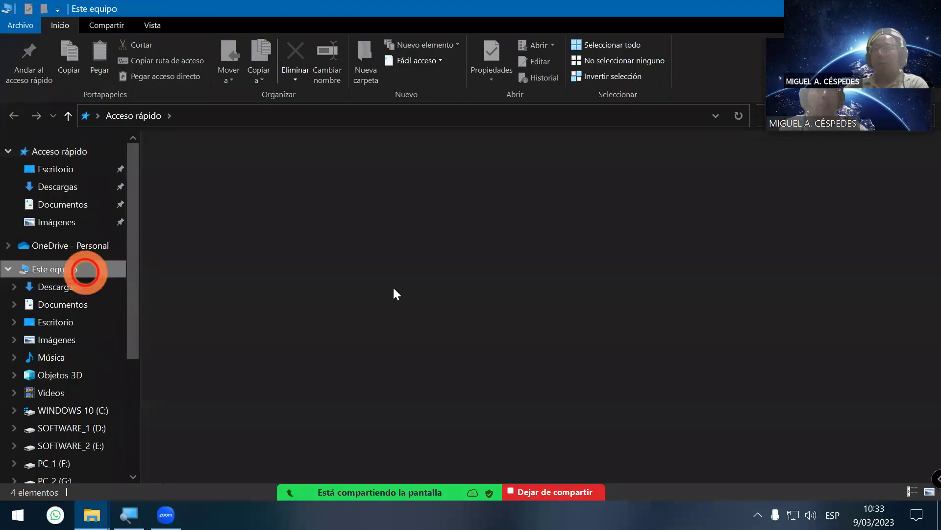
{"action": "double_click", "coordinate": [414, 292]}
{"action": "double_click", "coordinate": [273, 181]}
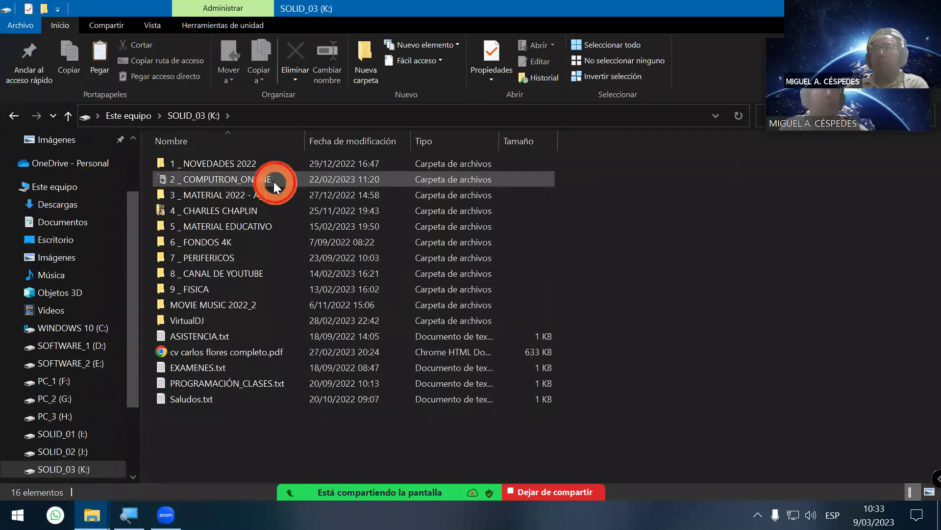
{"action": "left_click", "coordinate": [276, 212]}
{"action": "double_click", "coordinate": [252, 293]}
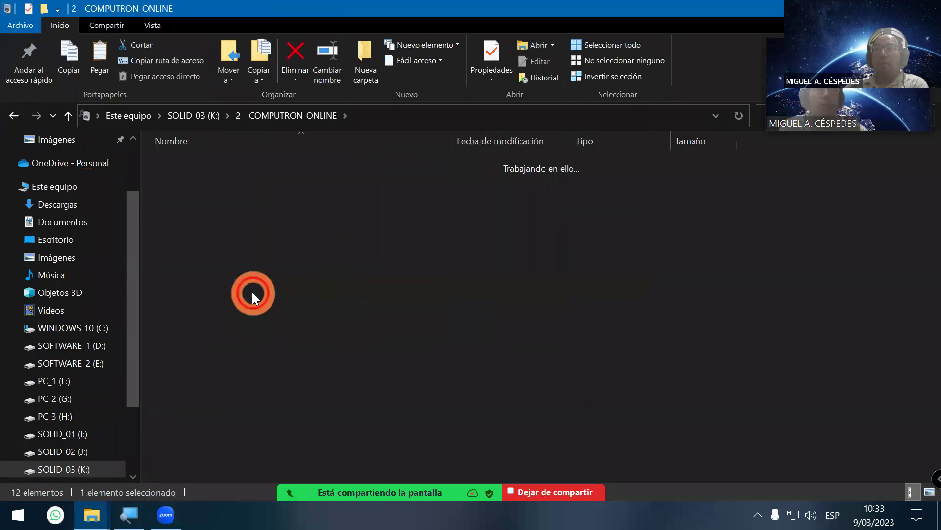
{"action": "left_click", "coordinate": [258, 320]}
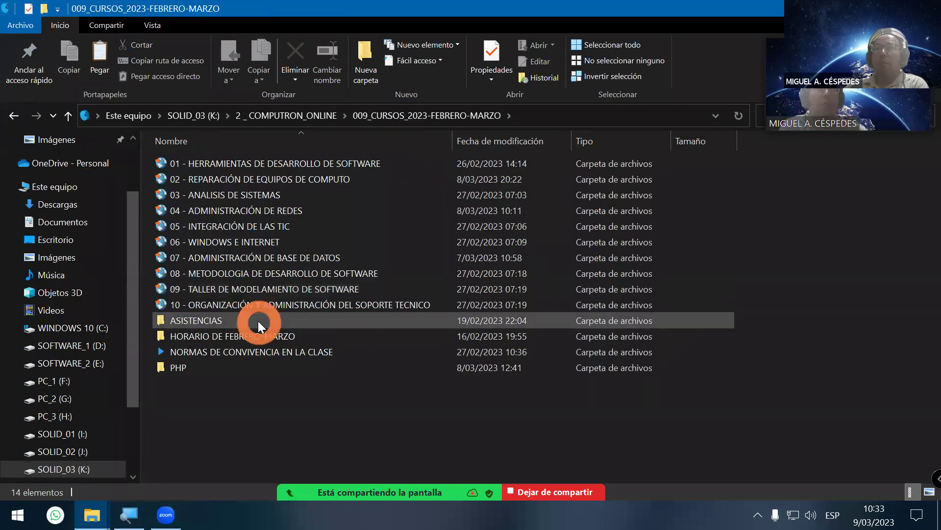
{"action": "double_click", "coordinate": [334, 182]}
{"action": "left_click", "coordinate": [351, 395]}
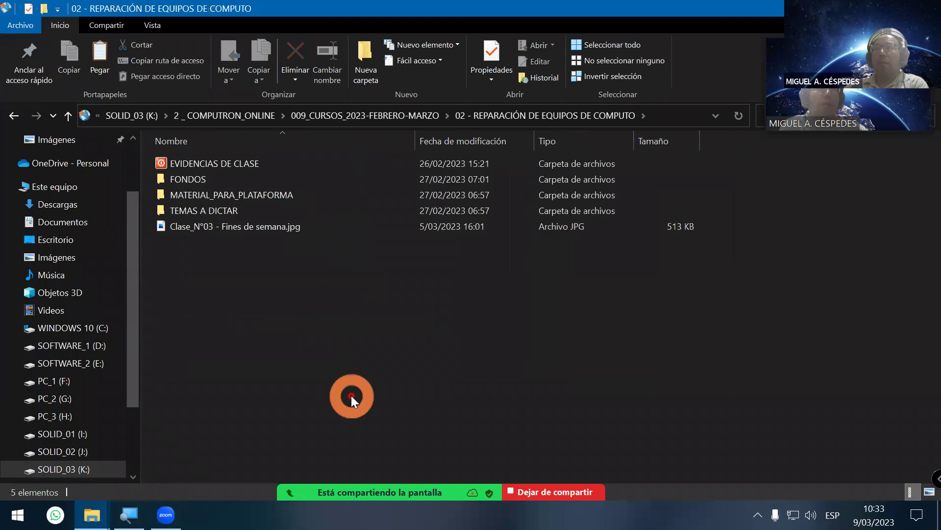
{"action": "left_click", "coordinate": [405, 267]}
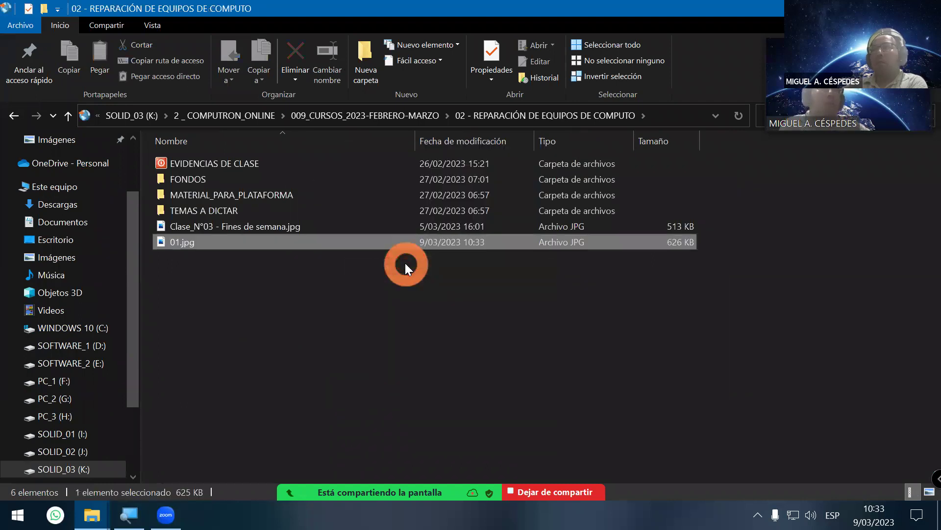
Rename 01.jpg to "Clase_N°04 - JUEVES MAÑANA.jpg" and turn off the display of file name extensions
{"action": "key", "text": "F2"}
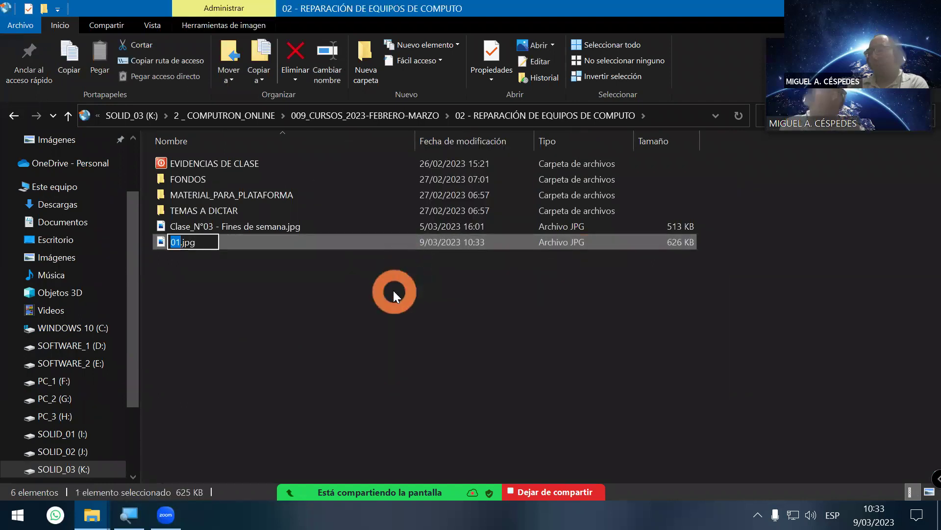
{"action": "type", "text": "C"}
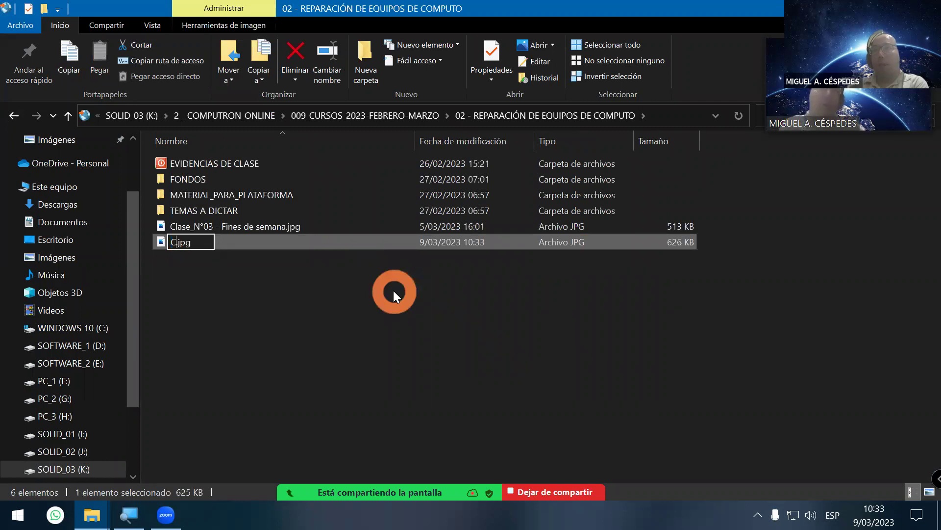
{"action": "type", "text": "lase"}
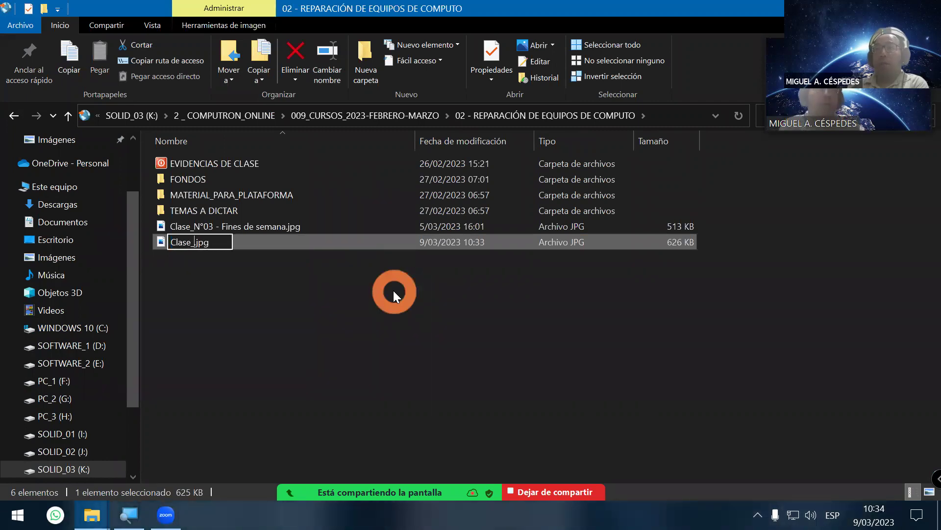
{"action": "type", "text": "_N°"}
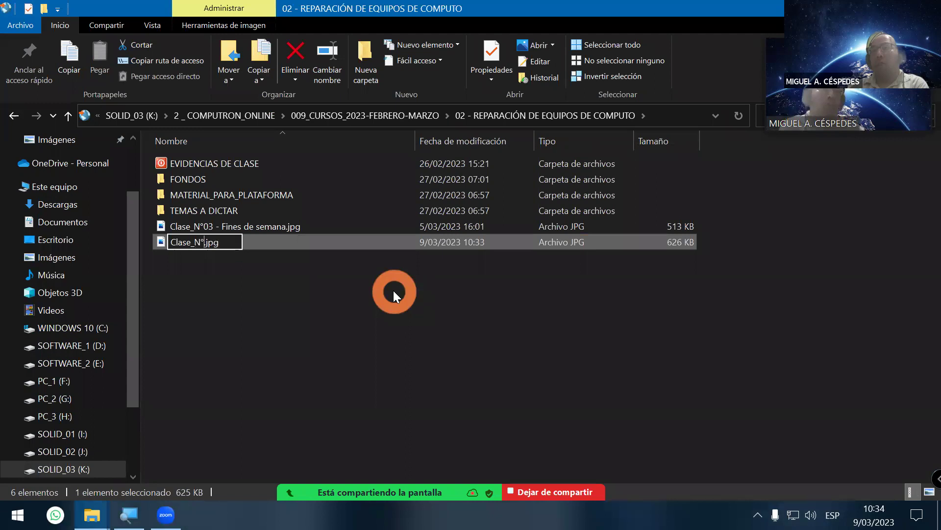
{"action": "type", "text": "04 - "}
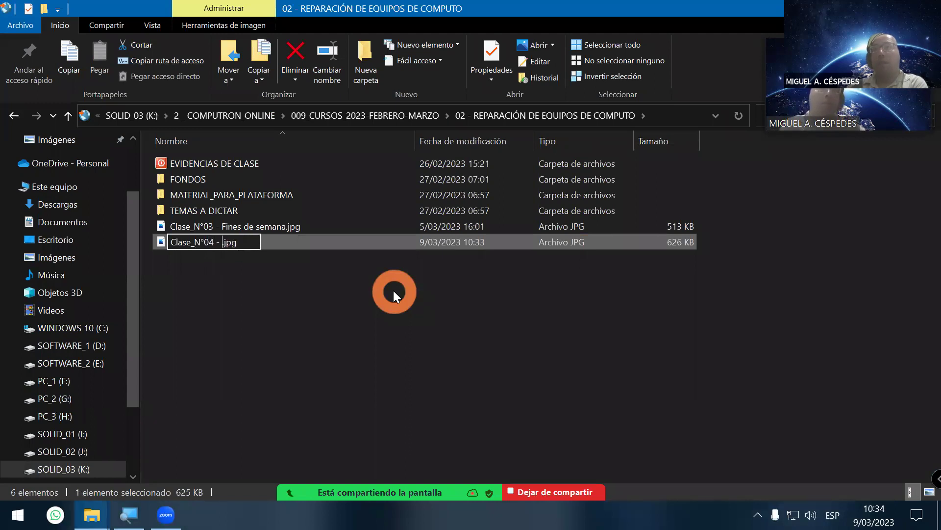
{"action": "type", "text": "JUEVES "}
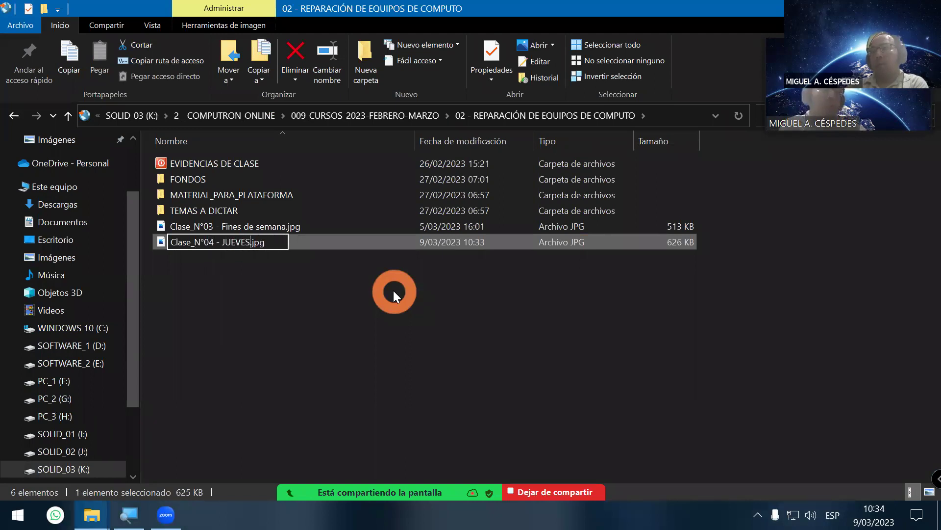
{"action": "type", "text": "MAÑ"}
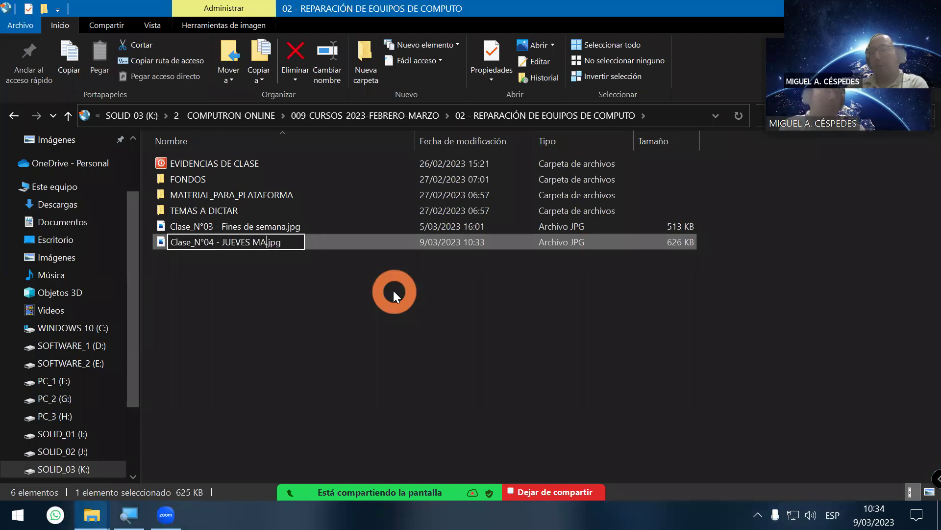
{"action": "type", "text": "ANA"}
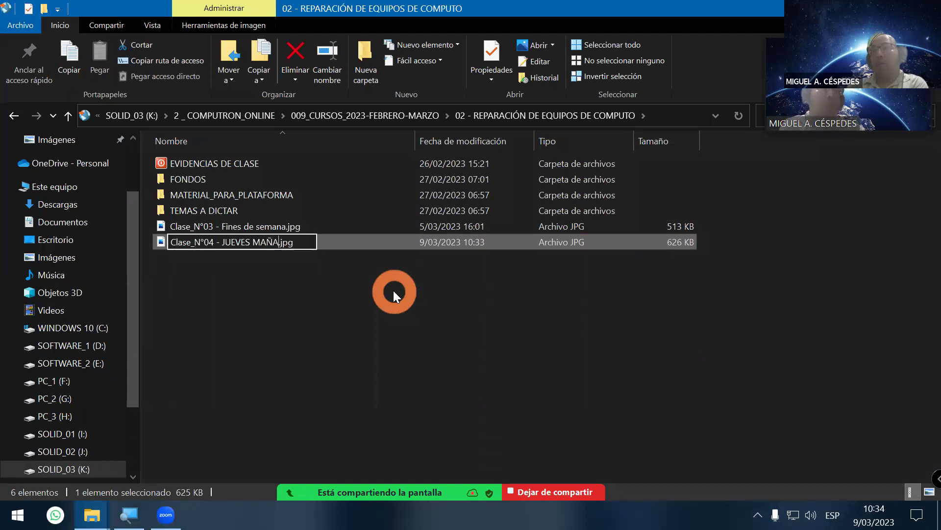
{"action": "left_click", "coordinate": [394, 290]}
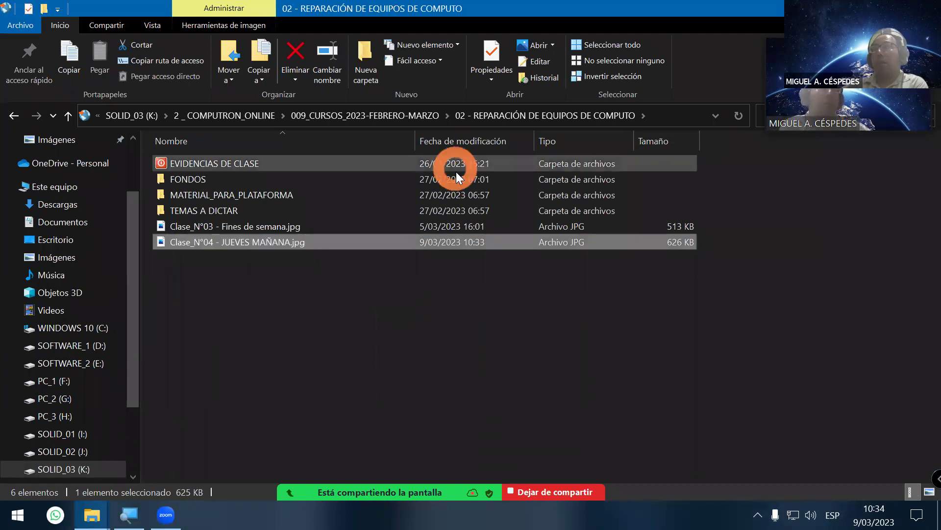
{"action": "left_click", "coordinate": [152, 26]}
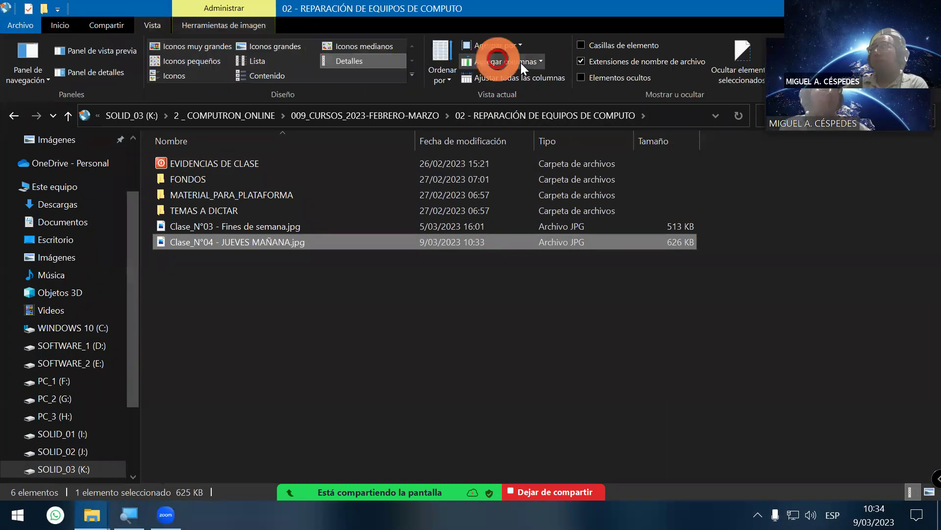
{"action": "left_click", "coordinate": [590, 62]}
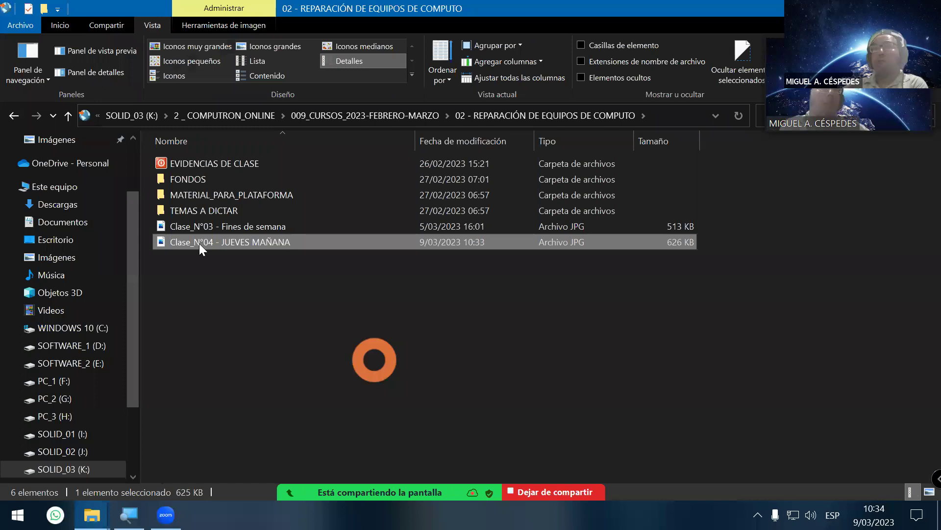
Return to the desktop and cut the CONCEPTOS DE HDD text file
{"action": "key", "text": "super+d"}
{"action": "left_click", "coordinate": [41, 198]}
{"action": "right_click", "coordinate": [23, 196]}
{"action": "left_click", "coordinate": [116, 412]}
{"action": "left_click", "coordinate": [99, 413]}
Paste the cut text file into TEMAS A DICTAR, inside the "02 - REPARACIÓN DE EQUIPOS DE COMPUTO" course folder on SOLID_03 (K:)
{"action": "key", "text": "super+e"}
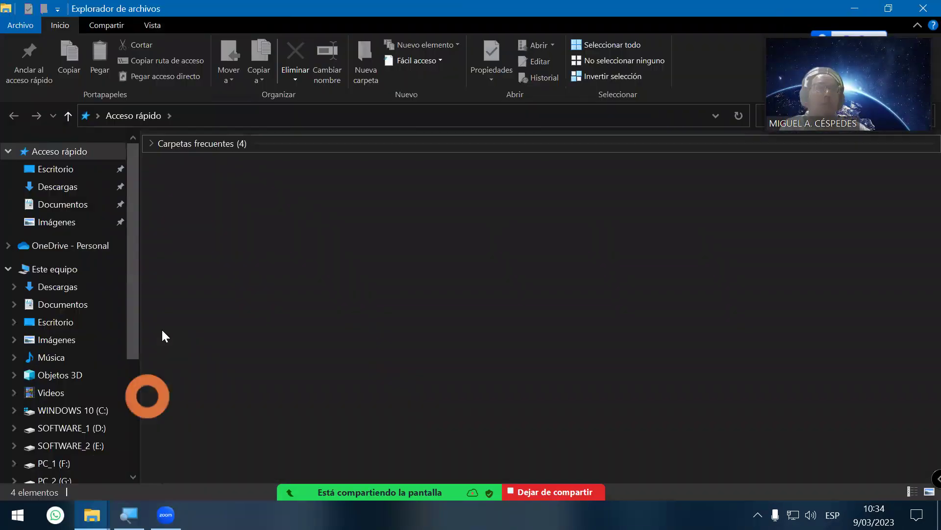
{"action": "left_click", "coordinate": [76, 269]}
{"action": "left_click", "coordinate": [443, 313]}
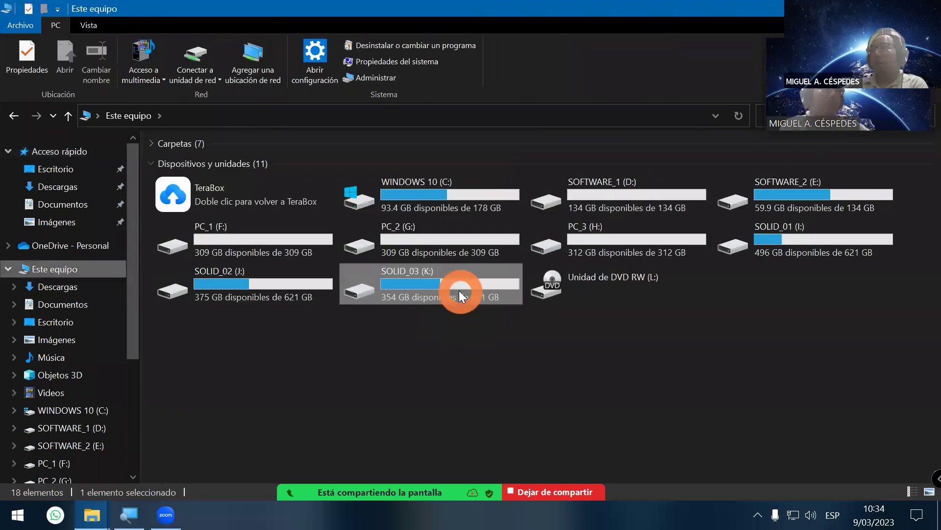
{"action": "double_click", "coordinate": [458, 288]}
{"action": "left_click", "coordinate": [281, 179]}
{"action": "double_click", "coordinate": [235, 179]}
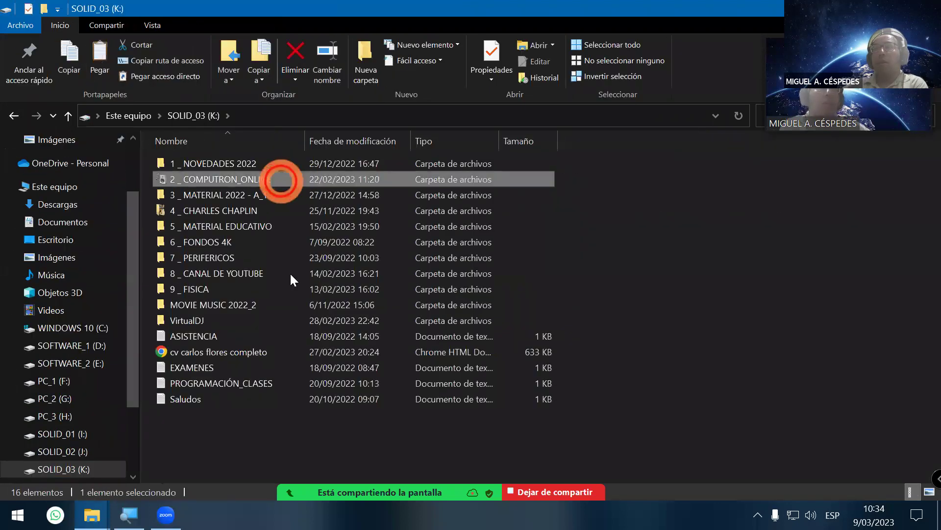
{"action": "double_click", "coordinate": [235, 269]}
{"action": "left_click", "coordinate": [411, 179]}
{"action": "double_click", "coordinate": [366, 181]}
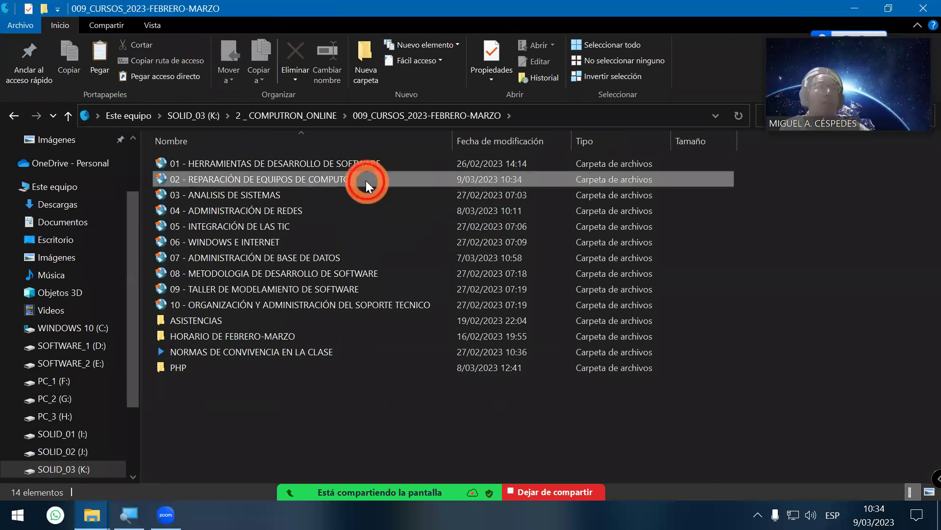
{"action": "left_click", "coordinate": [293, 211]}
{"action": "double_click", "coordinate": [291, 209]}
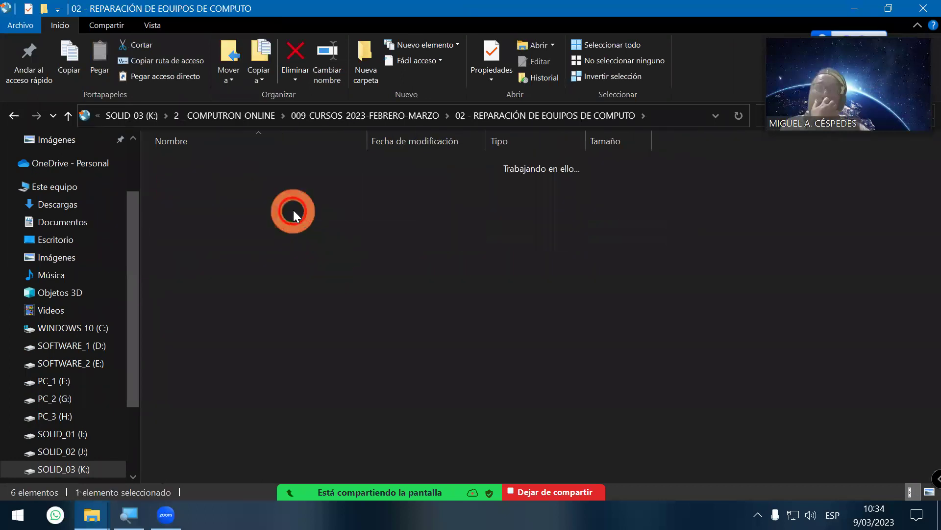
{"action": "left_click", "coordinate": [340, 198]}
{"action": "right_click", "coordinate": [326, 414]}
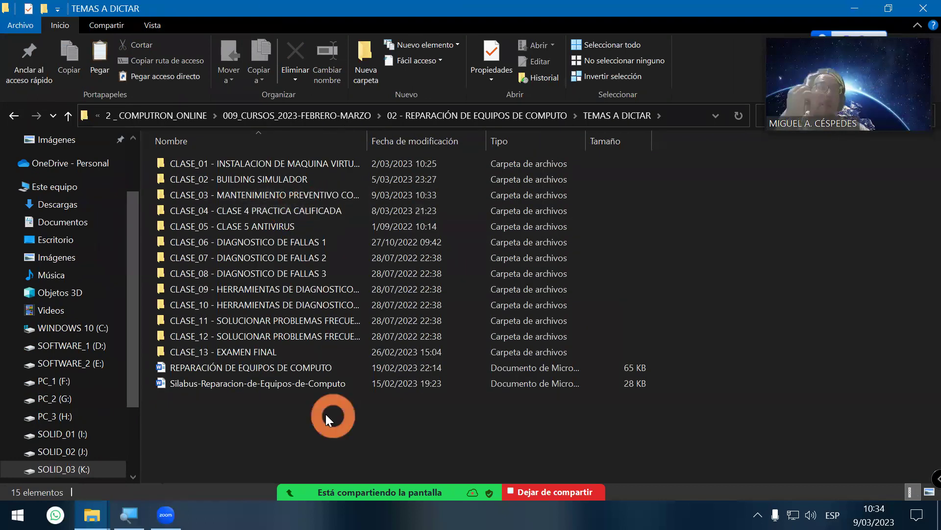
{"action": "left_click", "coordinate": [383, 293]}
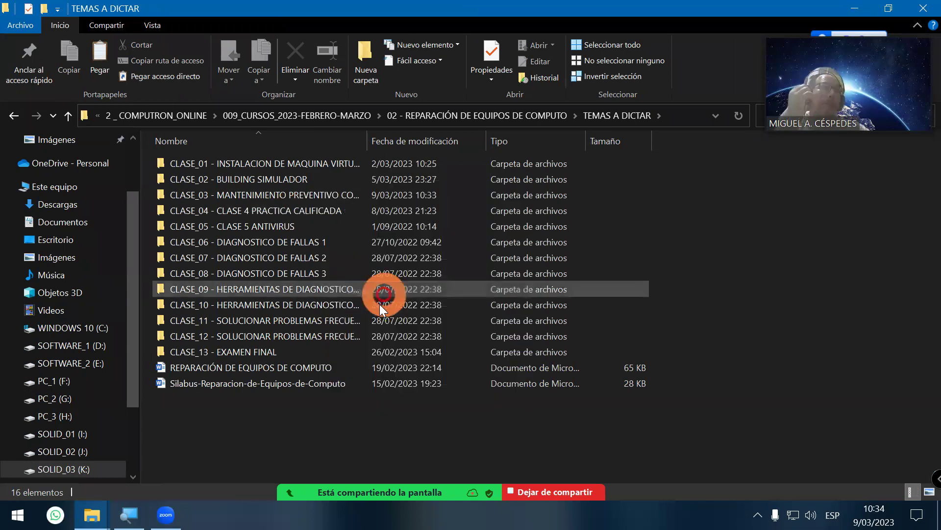
Copy the CONCEPTOS DE HDD text file in the TEMAS A DICTAR folder to the clipboard
{"action": "left_click", "coordinate": [239, 366]}
{"action": "right_click", "coordinate": [239, 366]}
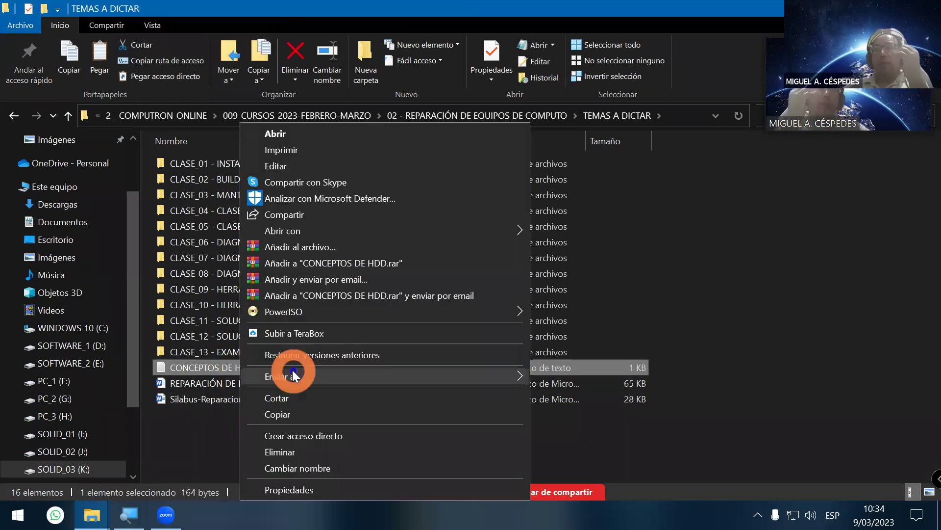
{"action": "left_click", "coordinate": [297, 412]}
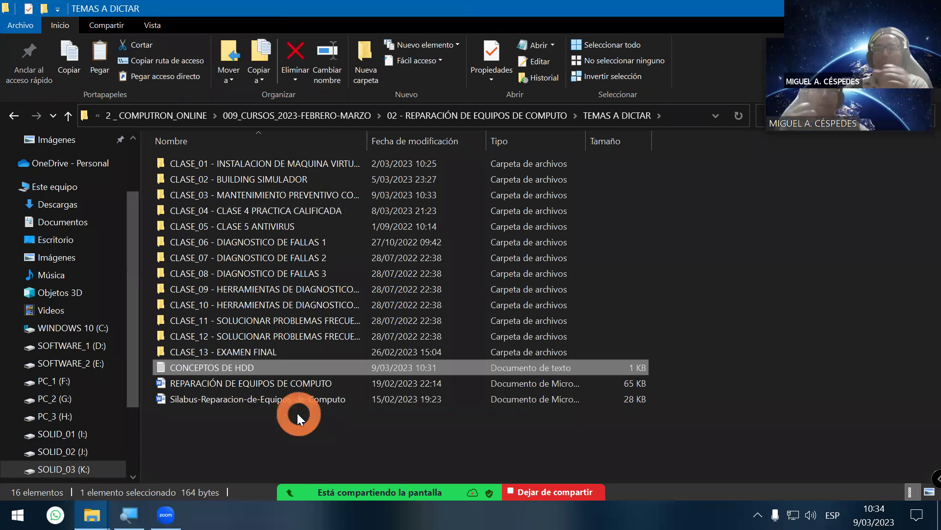
{"action": "right_click", "coordinate": [252, 367]}
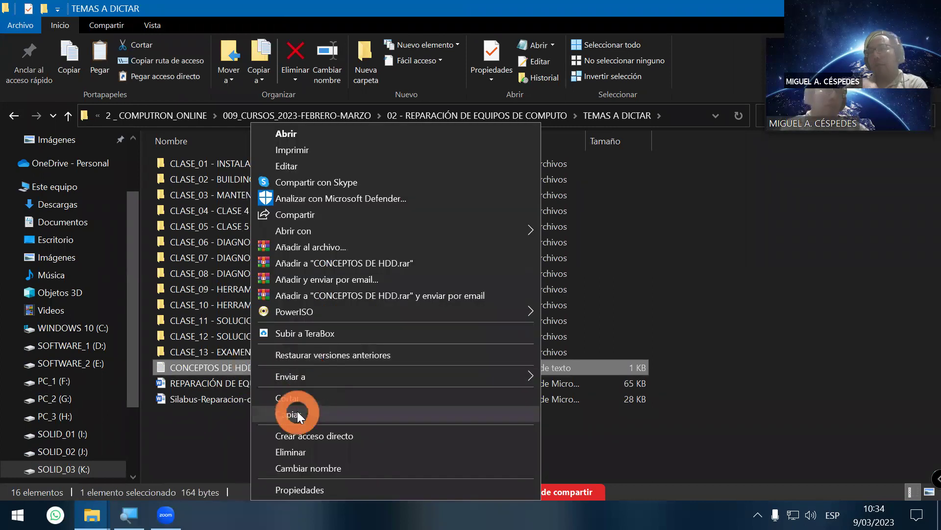
{"action": "left_click", "coordinate": [297, 411]}
Show the desktop and bring up the Zoom meeting controls
{"action": "left_click", "coordinate": [689, 111]}
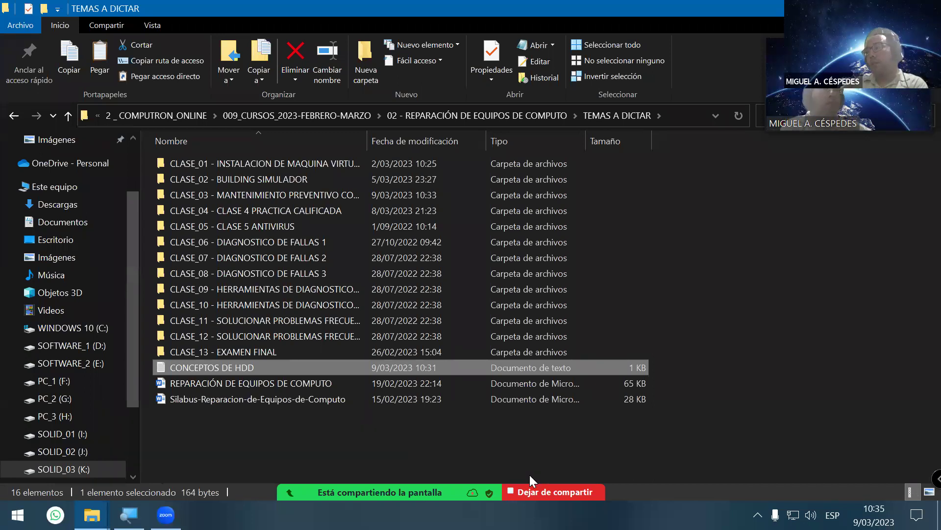
{"action": "key", "text": "super+d"}
{"action": "left_click", "coordinate": [394, 458]}
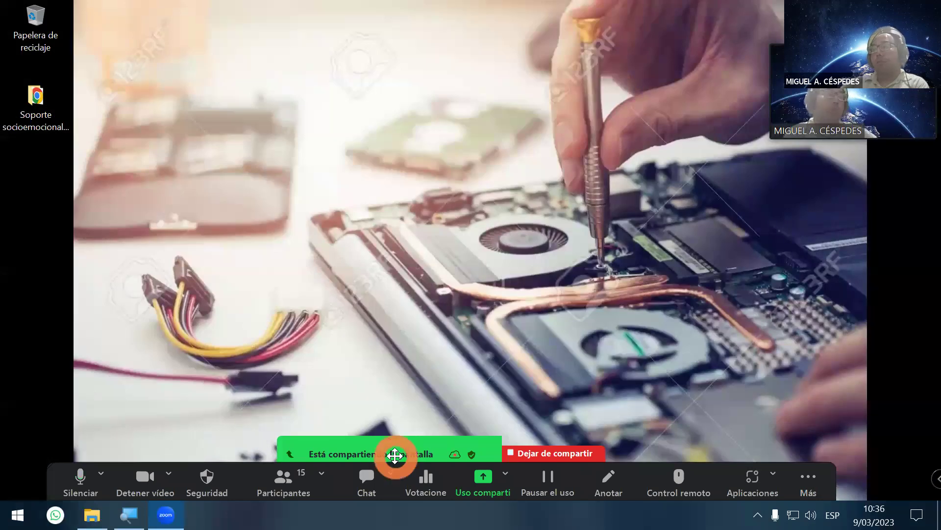